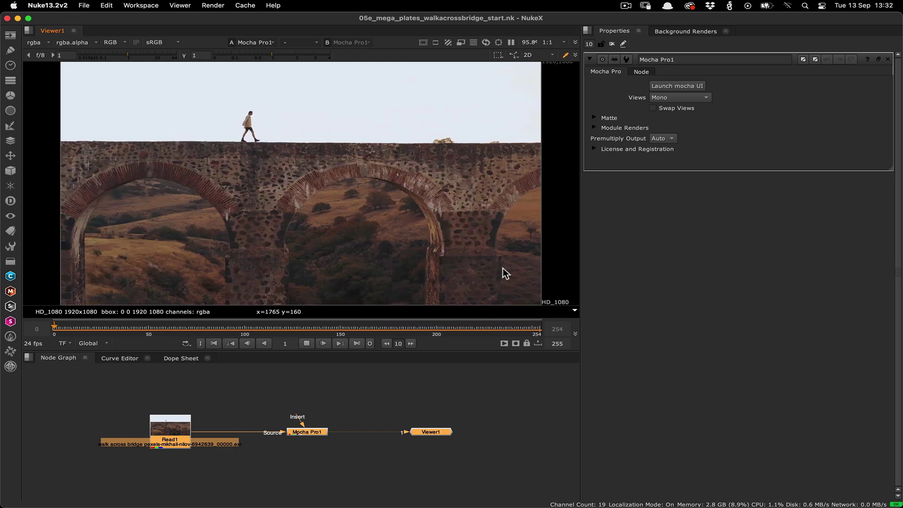
- Go to the clip's first frame and launch the Mocha interface from the Mocha Pro1 node
{"action": "left_click", "coordinate": [216, 343]}
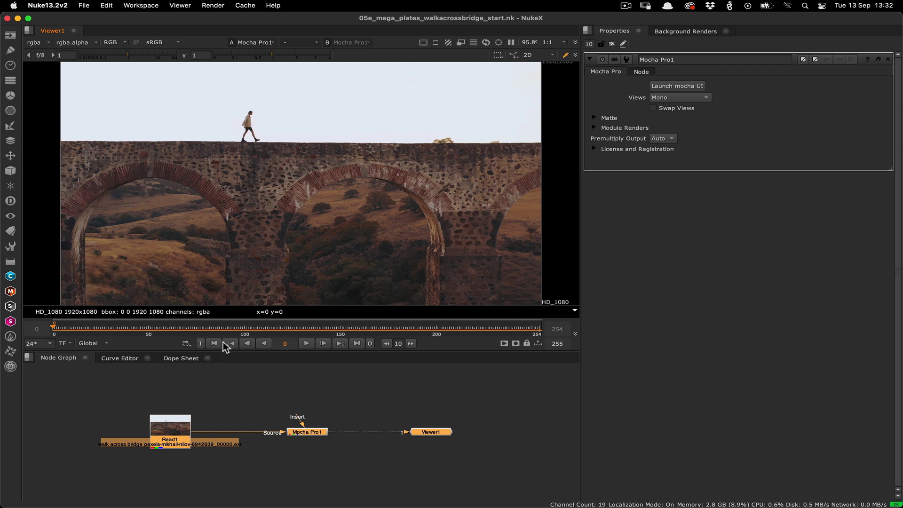
{"action": "left_click", "coordinate": [695, 89]}
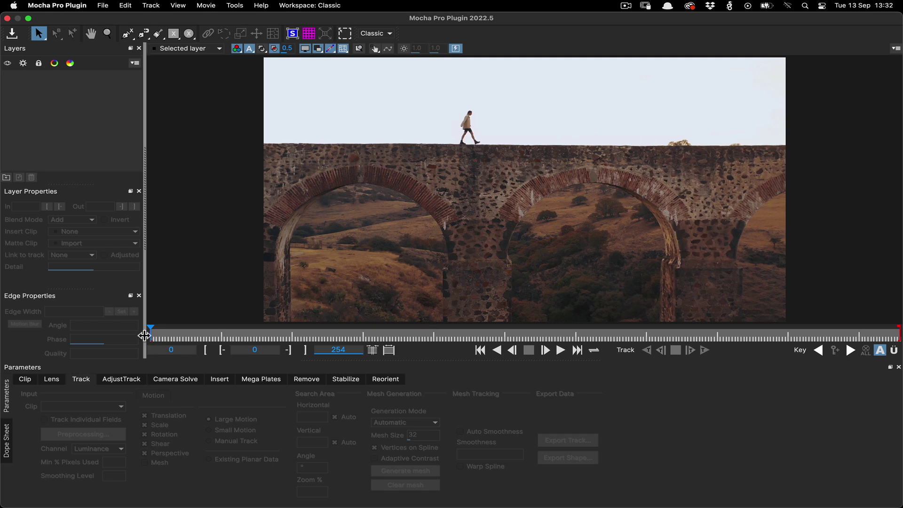
{"action": "left_click_drag", "start_coordinate": [170, 331], "coordinate": [138, 316]}
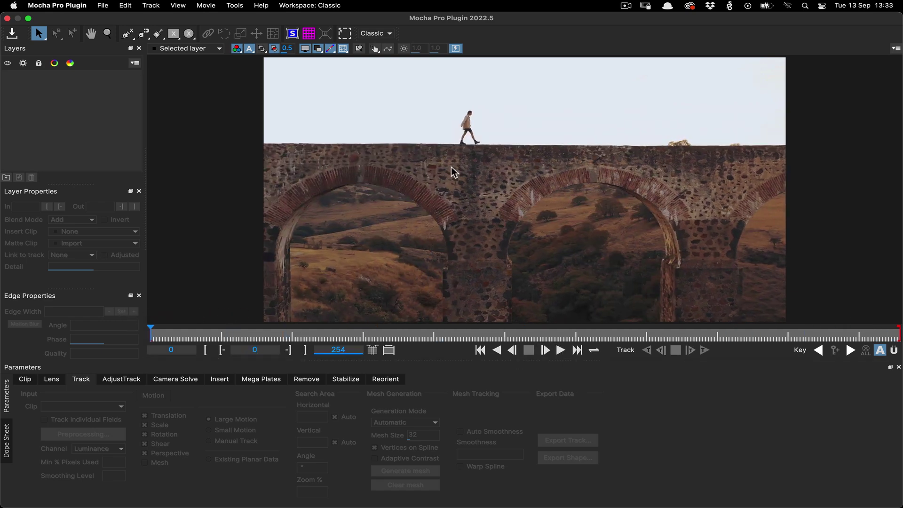
- Draw a rectangular X-spline over the bridge's central pier and rename its layer "bridge track"
{"action": "left_click", "coordinate": [173, 34]}
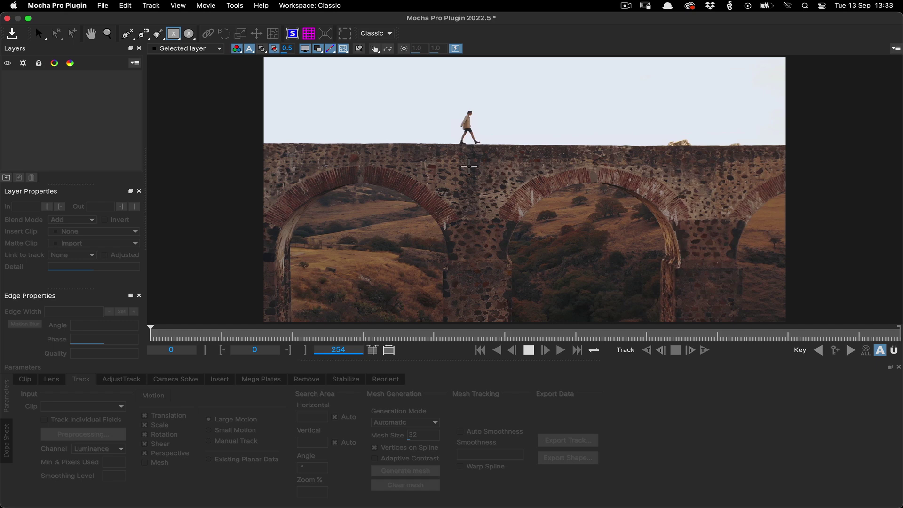
{"action": "left_click_drag", "start_coordinate": [490, 250], "coordinate": [506, 294]}
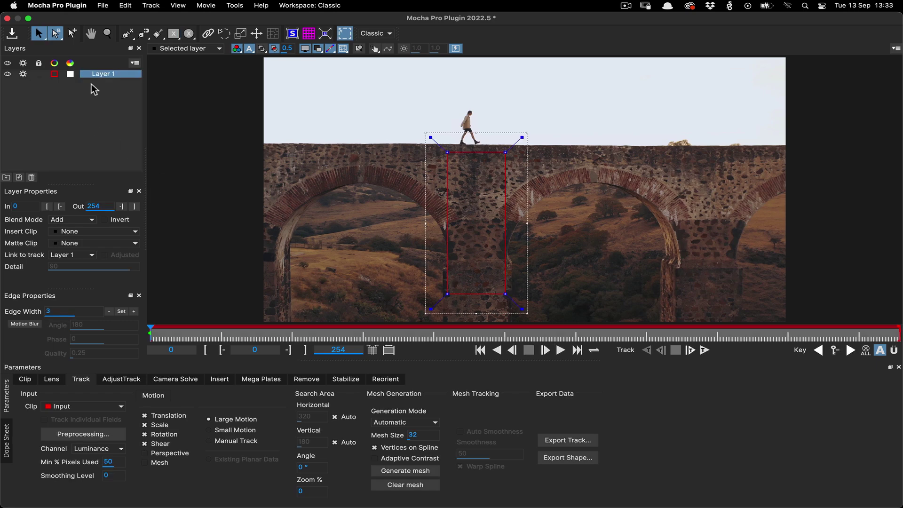
{"action": "type", "text": "k"}
{"action": "key", "text": "Return"}
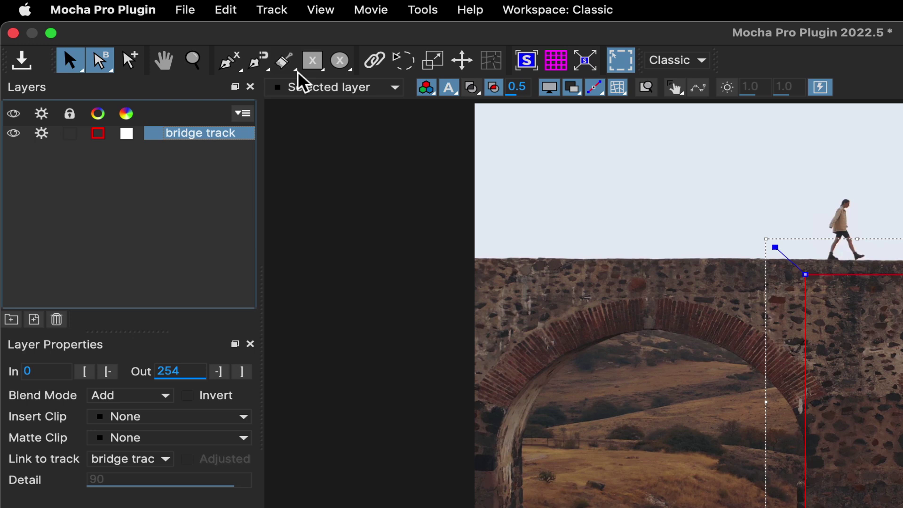
- Add a second rectangular X-spline over the right-hand pier to the bridge track layer
{"action": "left_click", "coordinate": [312, 76]}
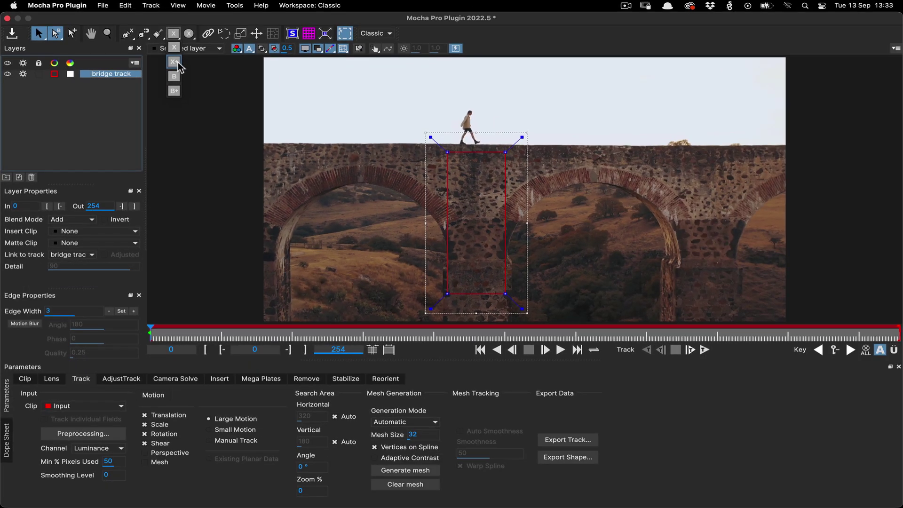
{"action": "left_click", "coordinate": [174, 62]}
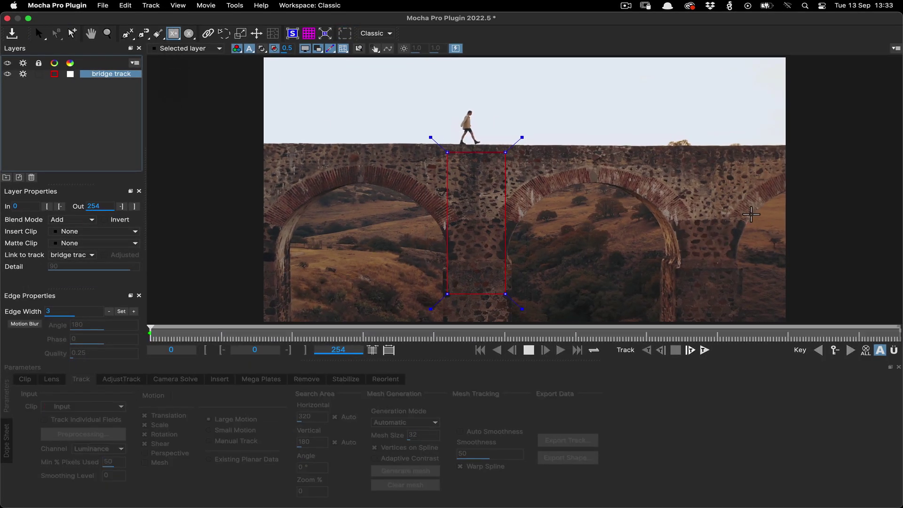
{"action": "left_click_drag", "start_coordinate": [675, 149], "coordinate": [692, 210]}
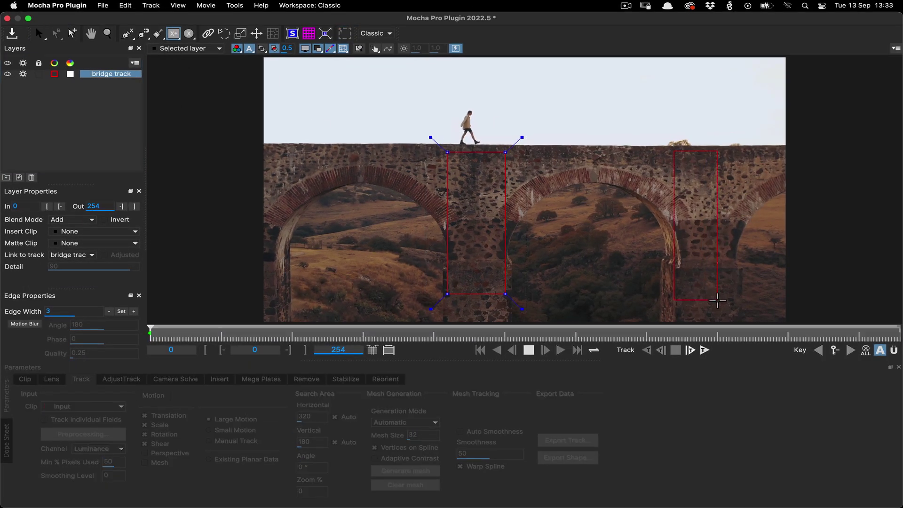
{"action": "left_click_drag", "start_coordinate": [735, 305], "coordinate": [736, 304]}
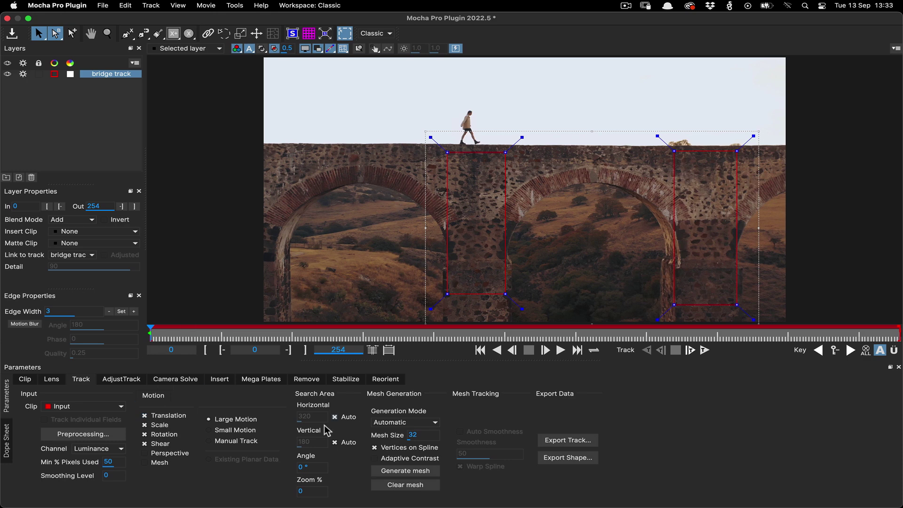
- Exclude Shear from the tracked motion, track the bridge track layer forwards through the clip, and return to frame 0
{"action": "left_click", "coordinate": [144, 444]}
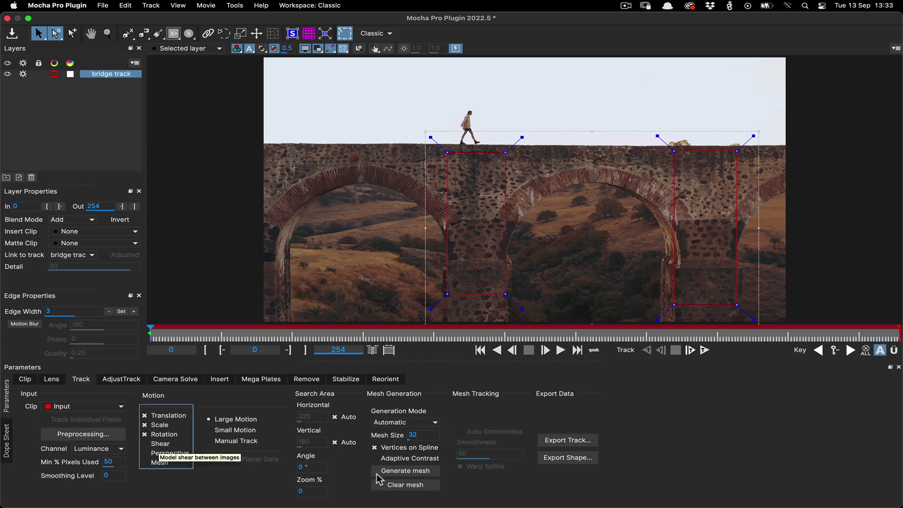
{"action": "left_click", "coordinate": [705, 350]}
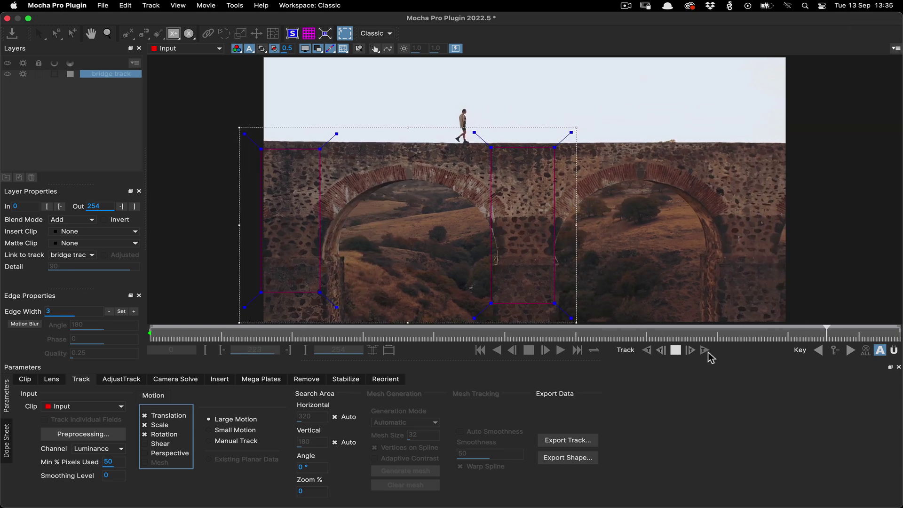
{"action": "left_click_drag", "start_coordinate": [898, 333], "coordinate": [2, 342]}
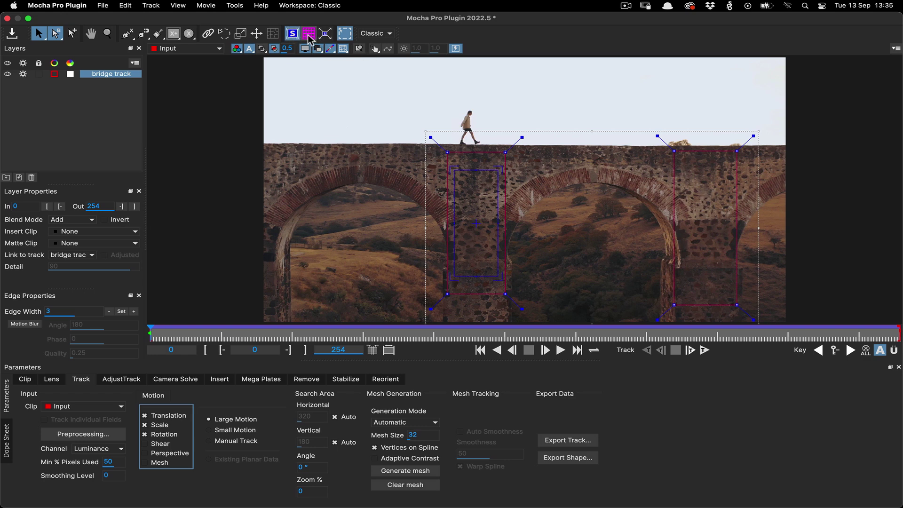
- Show the planar grid and stretch the surface across both piers, aligning its upper corners with the bridge's top edge
{"action": "left_click", "coordinate": [308, 32]}
{"action": "left_click_drag", "start_coordinate": [498, 201], "coordinate": [719, 210]}
{"action": "left_click_drag", "start_coordinate": [523, 170], "coordinate": [523, 145]}
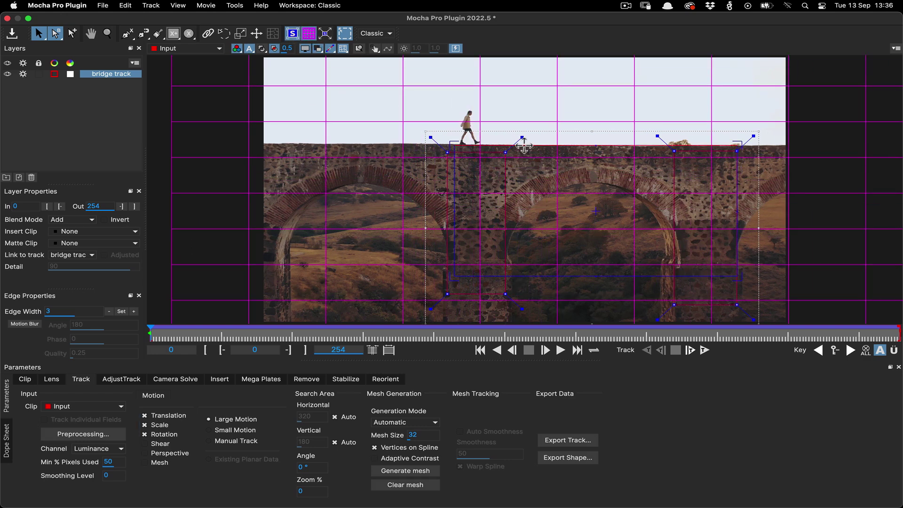
{"action": "left_click_drag", "start_coordinate": [455, 146], "coordinate": [455, 144]}
{"action": "left_click_drag", "start_coordinate": [739, 145], "coordinate": [740, 147]}
{"action": "left_click_drag", "start_coordinate": [452, 144], "coordinate": [453, 146]}
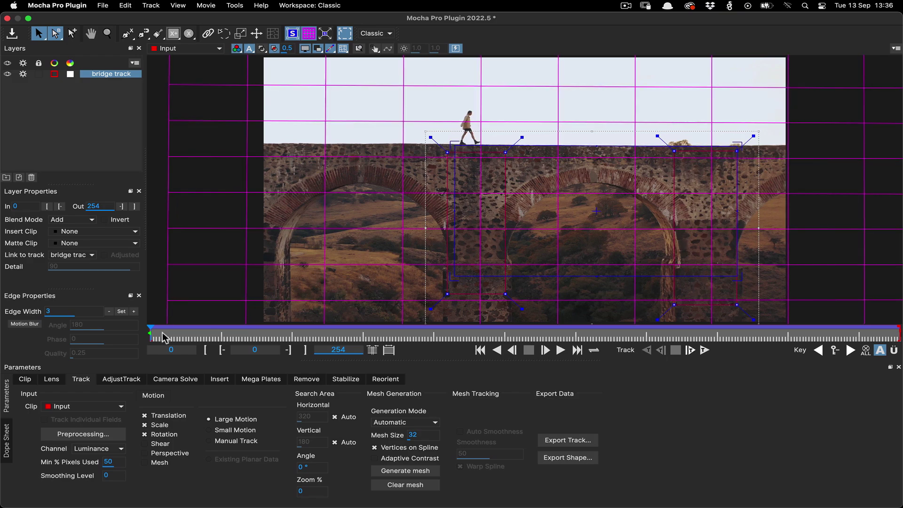
- Play the clip to check how the grid sticks to the bridge, and return to the first frame
{"action": "key", "text": "space"}
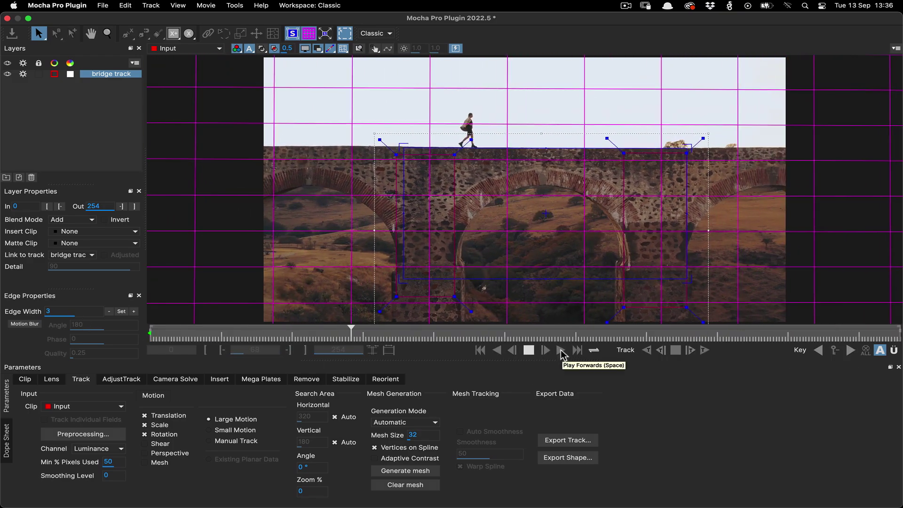
{"action": "left_click", "coordinate": [529, 351]}
{"action": "left_click", "coordinate": [480, 351]}
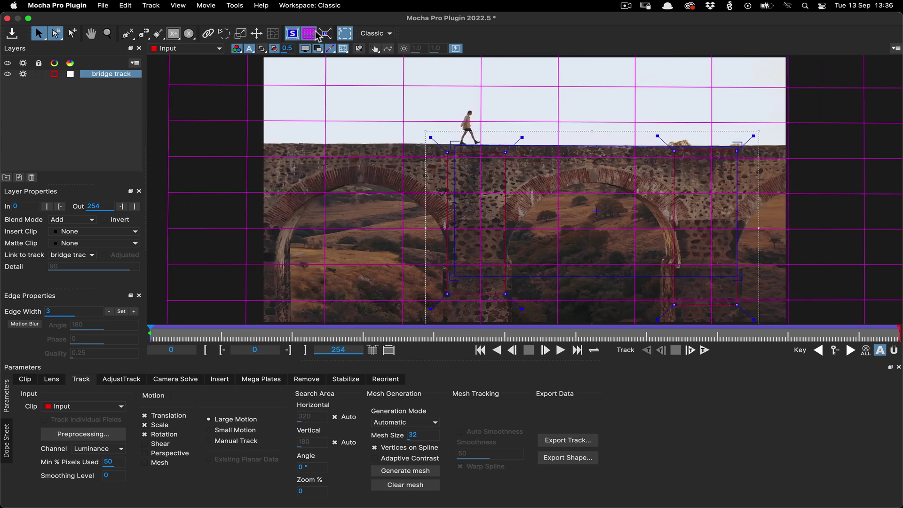
- Hide the planar surface and grid, and disable processing and visibility for the bridge track layer
{"action": "left_click", "coordinate": [324, 33]}
{"action": "left_click", "coordinate": [21, 74]}
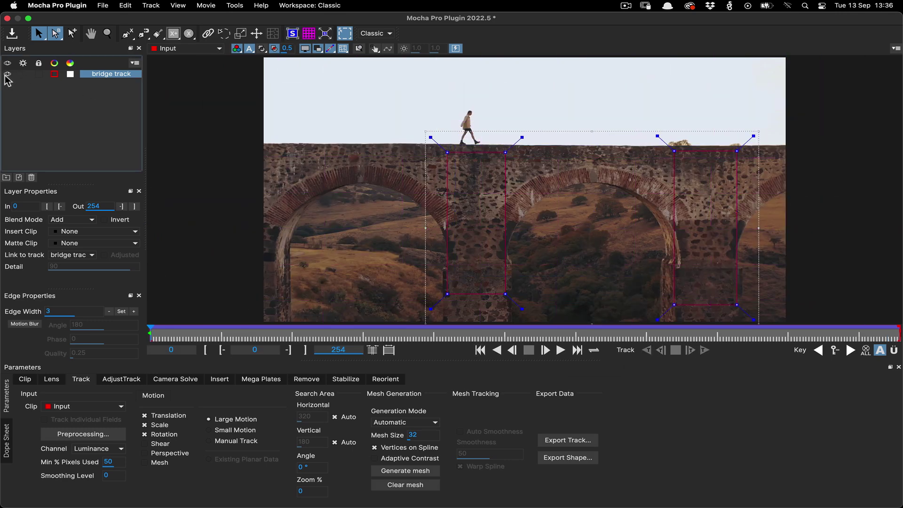
{"action": "left_click", "coordinate": [7, 75]}
- At frame 128, start a new X-spline layer along the bridge's top edge and around the right arch to the pier's base
{"action": "left_click_drag", "start_coordinate": [148, 335], "coordinate": [528, 333]}
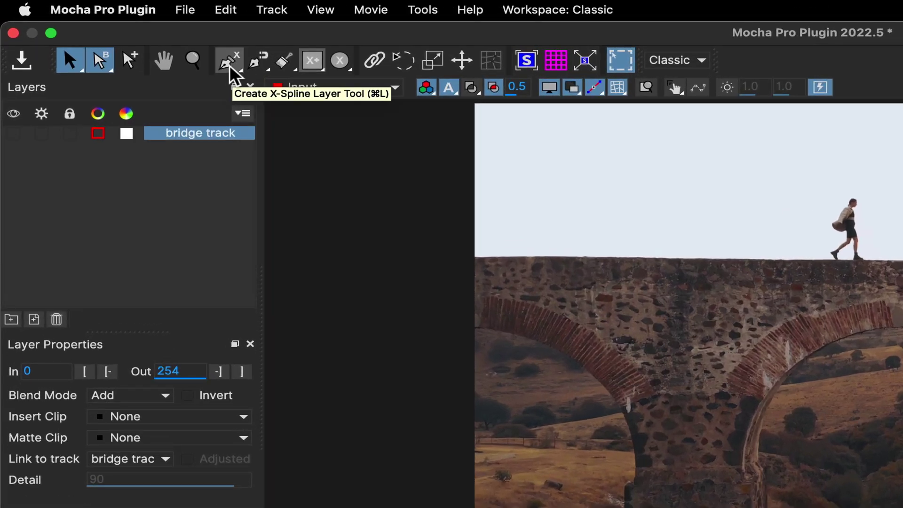
{"action": "left_click", "coordinate": [229, 61]}
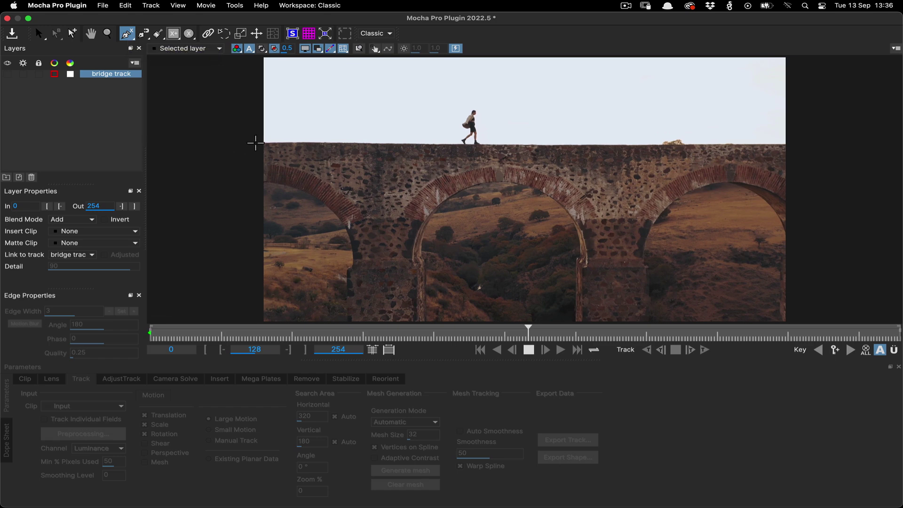
{"action": "left_click", "coordinate": [256, 142]}
{"action": "left_click", "coordinate": [342, 143]}
{"action": "left_click", "coordinate": [789, 146]}
{"action": "left_click", "coordinate": [795, 210]}
{"action": "left_click", "coordinate": [773, 190]}
{"action": "left_click", "coordinate": [731, 182]}
{"action": "left_click", "coordinate": [692, 189]}
{"action": "left_click", "coordinate": [656, 217]}
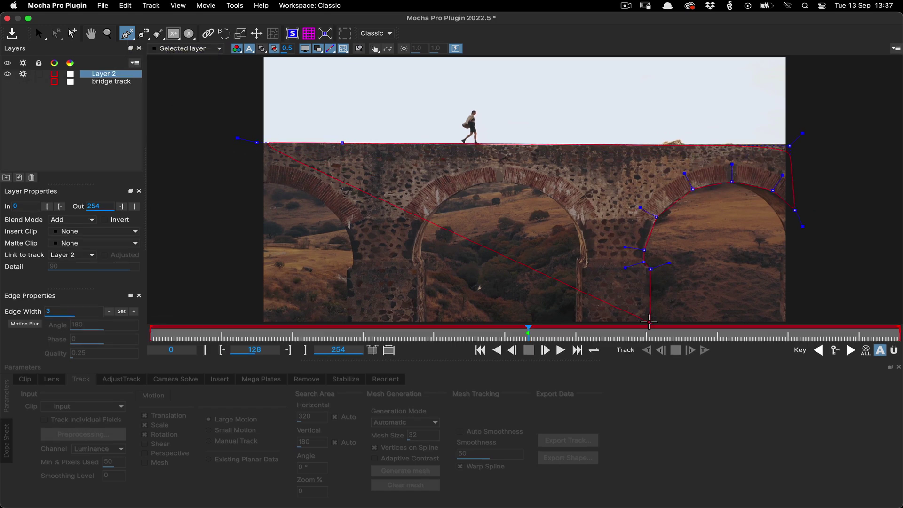
{"action": "left_click", "coordinate": [649, 321]}
- Continue the bridge outline past the central arch and up around the left arch, and close the shape outside the frame
{"action": "scroll", "coordinate": [585, 262], "scroll_direction": "down", "scroll_amount": 3}
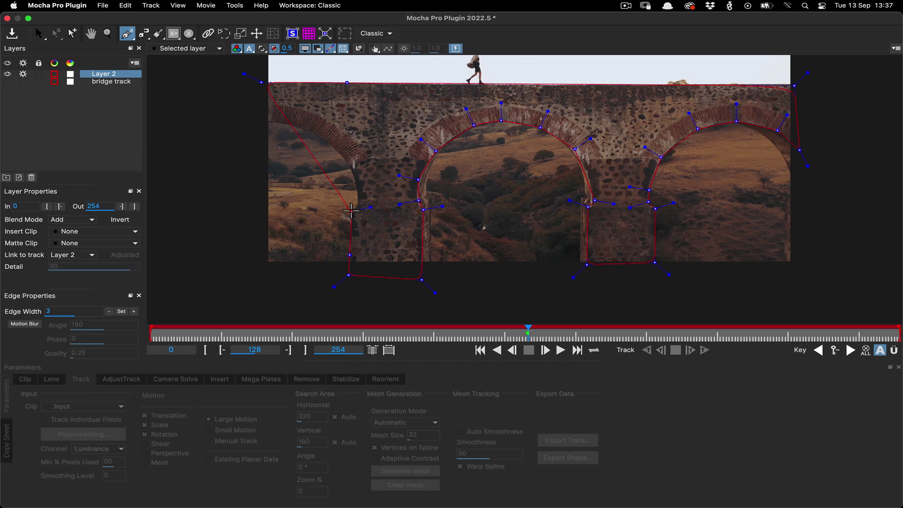
{"action": "left_click", "coordinate": [357, 206]}
{"action": "left_click", "coordinate": [355, 176]}
{"action": "left_click", "coordinate": [332, 145]}
{"action": "left_click", "coordinate": [300, 125]}
{"action": "left_click", "coordinate": [273, 122]}
{"action": "left_click", "coordinate": [261, 122]}
{"action": "right_click", "coordinate": [261, 122]}
- Tighten the curvature of all the bridge spline's points and extend the piers' lower corners further below the frame
{"action": "left_click_drag", "start_coordinate": [349, 275], "coordinate": [349, 281]}
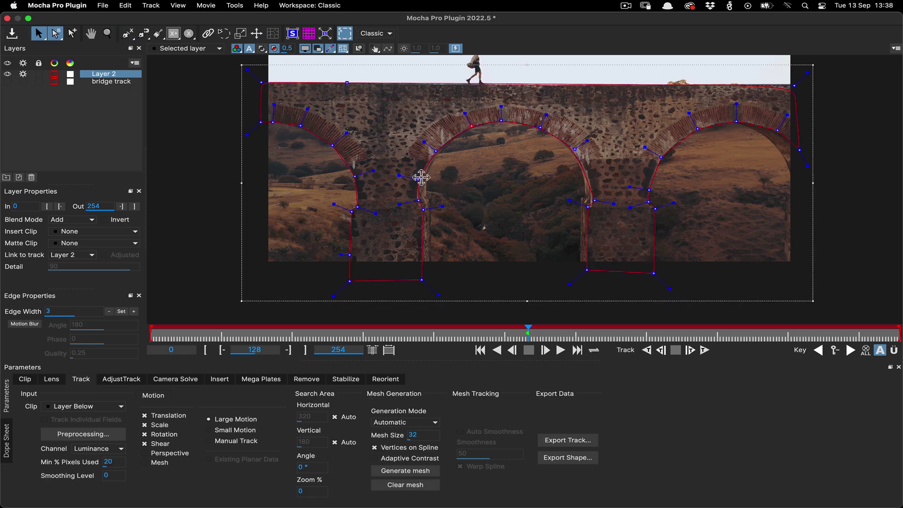
{"action": "key", "text": "super+a"}
{"action": "left_click_drag", "start_coordinate": [305, 113], "coordinate": [308, 106]}
{"action": "left_click_drag", "start_coordinate": [354, 176], "coordinate": [357, 177]}
{"action": "left_click_drag", "start_coordinate": [350, 255], "coordinate": [350, 256]}
{"action": "left_click_drag", "start_coordinate": [422, 280], "coordinate": [422, 284]}
{"action": "left_click_drag", "start_coordinate": [587, 270], "coordinate": [587, 275]}
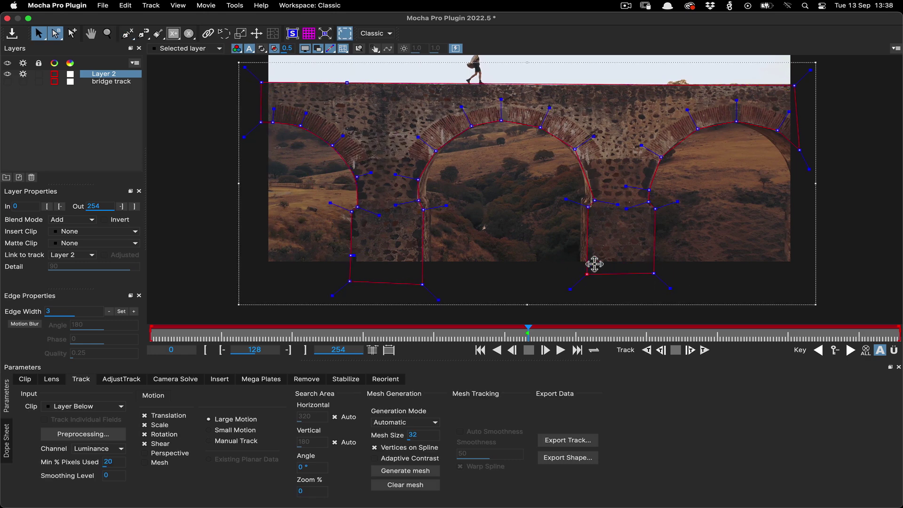
- Refine the bridge spline's points and curvature around the arches and piers, and save the project
{"action": "left_click_drag", "start_coordinate": [540, 127], "coordinate": [541, 125]}
{"action": "left_click_drag", "start_coordinate": [575, 149], "coordinate": [571, 148]}
{"action": "key", "text": "a"}
{"action": "left_click", "coordinate": [736, 101]}
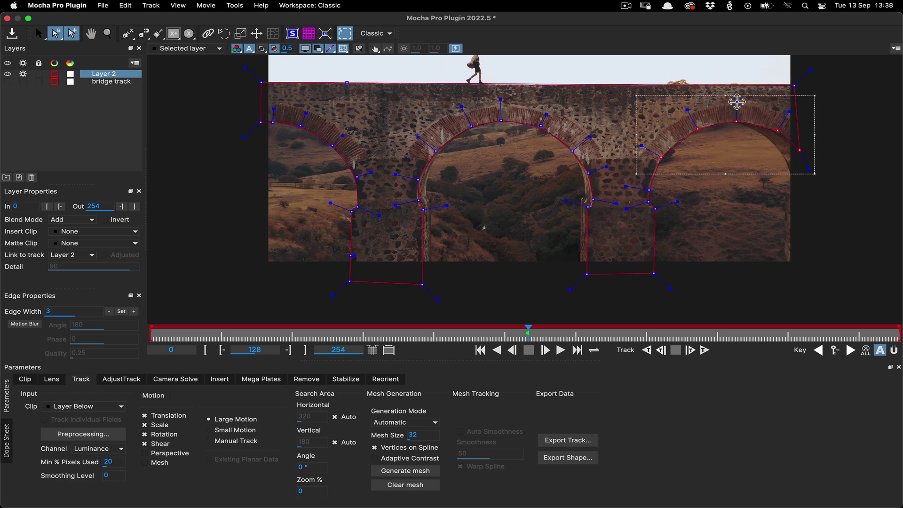
{"action": "key", "text": "z"}
{"action": "left_click_drag", "start_coordinate": [613, 205], "coordinate": [604, 163]}
{"action": "left_click_drag", "start_coordinate": [458, 245], "coordinate": [541, 245]}
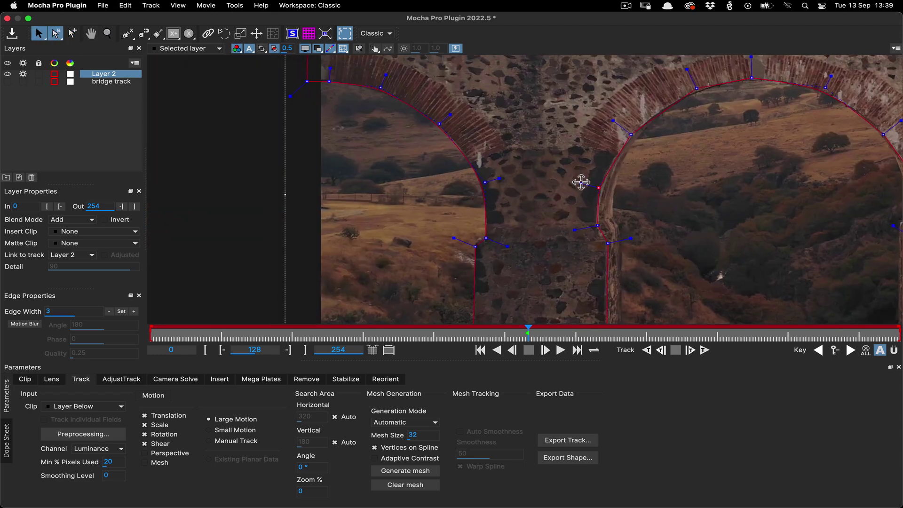
{"action": "scroll", "coordinate": [538, 217], "scroll_direction": "down", "scroll_amount": 2}
{"action": "key", "text": "super+s"}
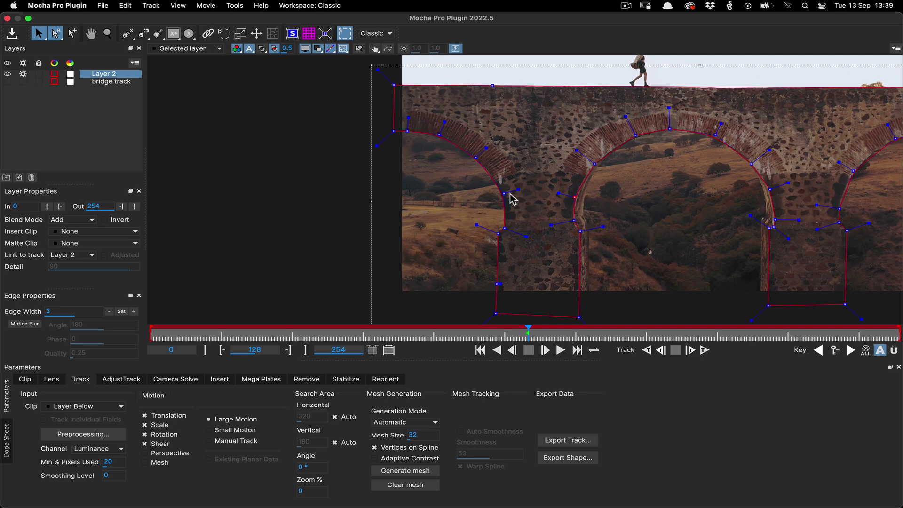
- Rename the bridge outline layer "Roto Bridge" and link it to the bridge track layer's track
{"action": "double_click", "coordinate": [107, 75]}
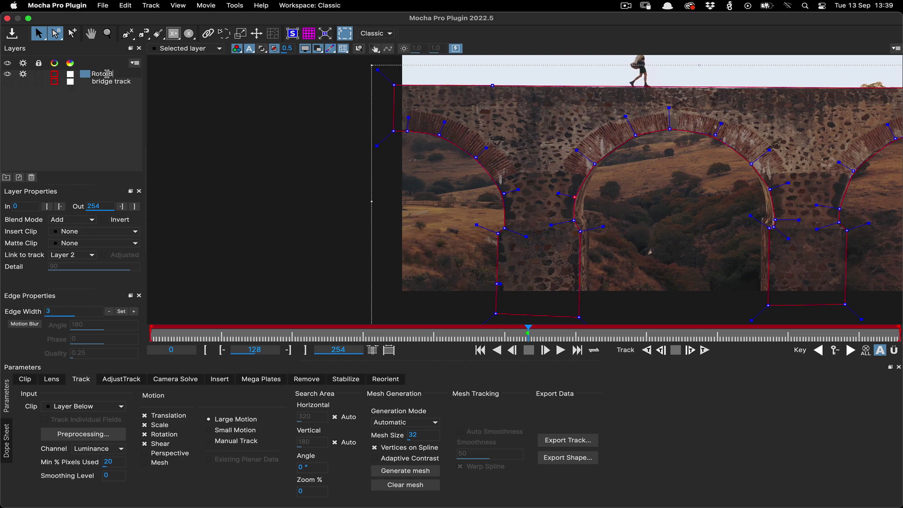
{"action": "key", "text": "Return"}
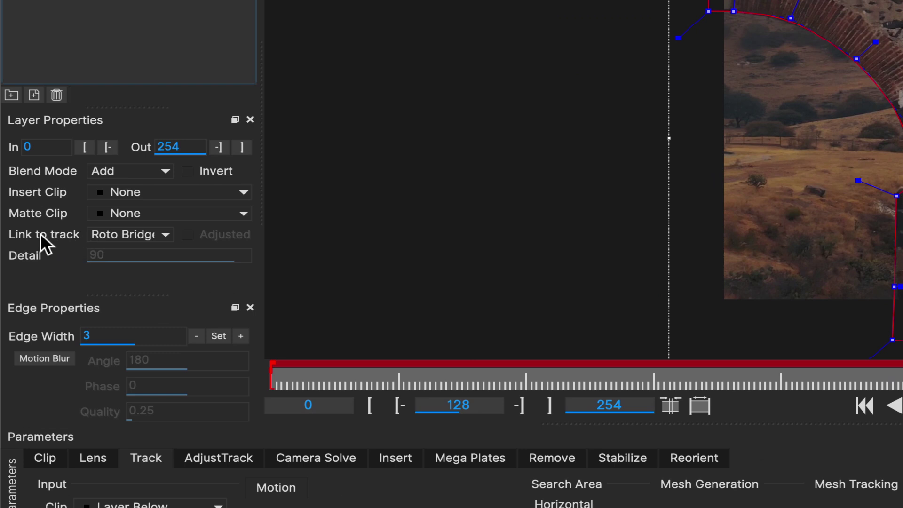
{"action": "left_click", "coordinate": [134, 235]}
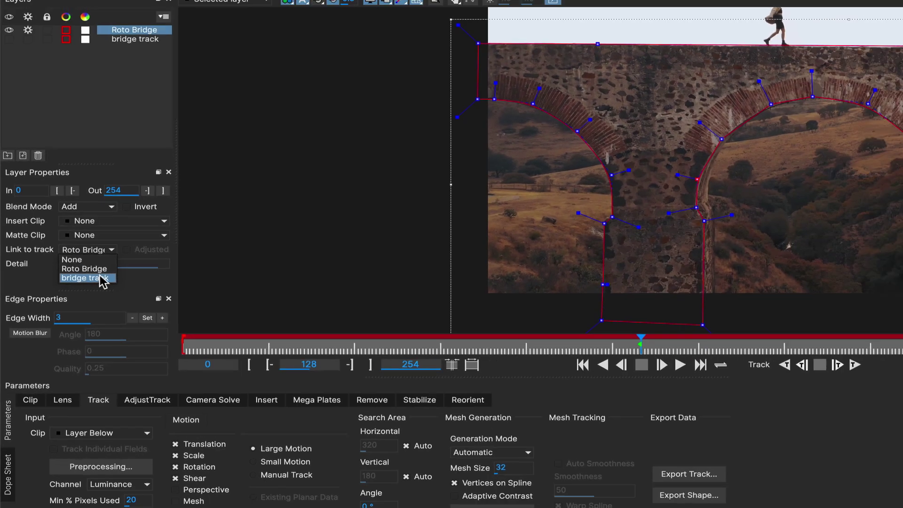
{"action": "left_click", "coordinate": [147, 273]}
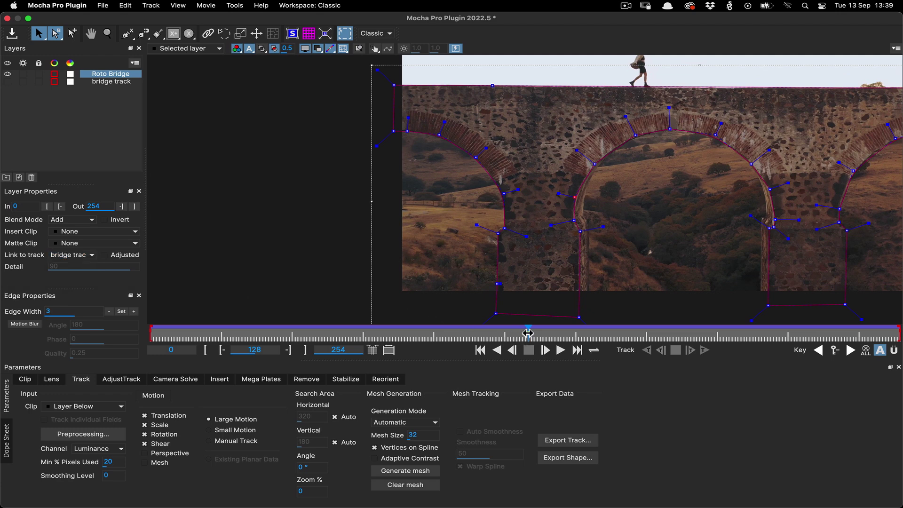
- At frame 0, insert points into the Roto Bridge spline to extend it over the leftmost pier and the newly exposed arch
{"action": "left_click_drag", "start_coordinate": [527, 333], "coordinate": [19, 323]}
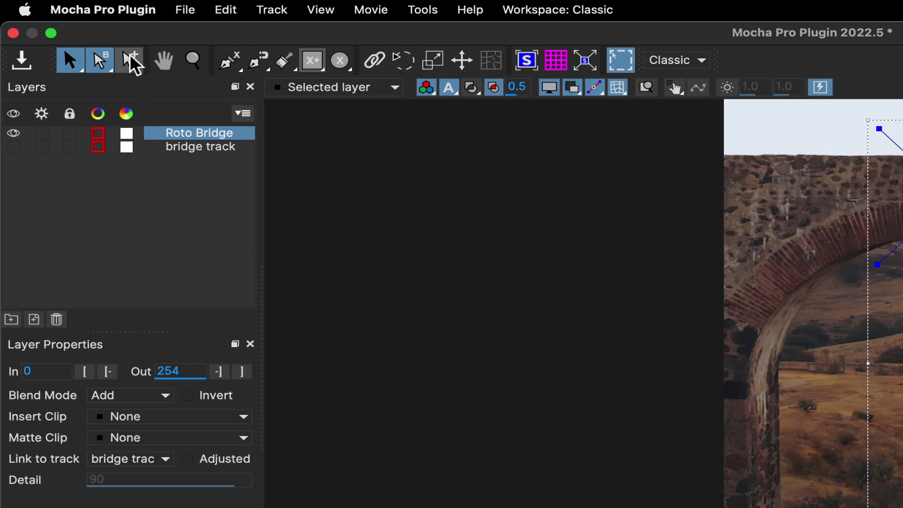
{"action": "left_click", "coordinate": [133, 62]}
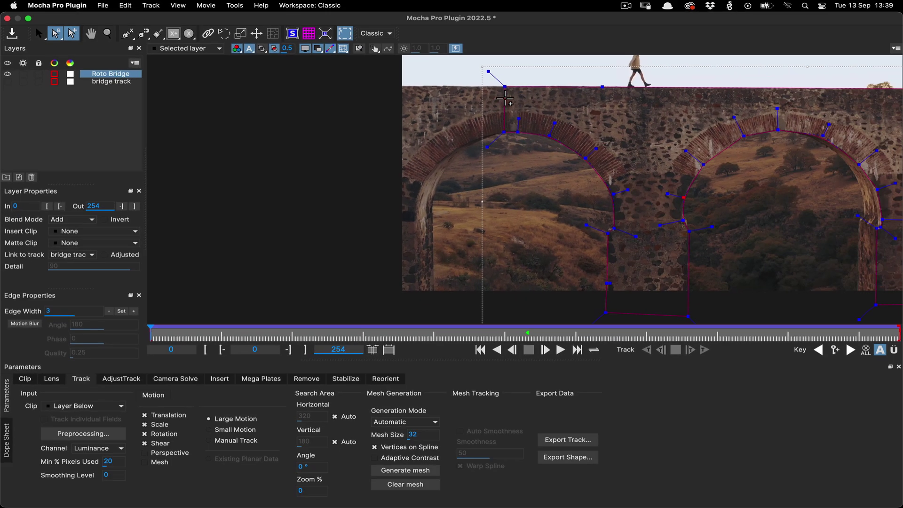
{"action": "left_click_drag", "start_coordinate": [505, 98], "coordinate": [394, 311]}
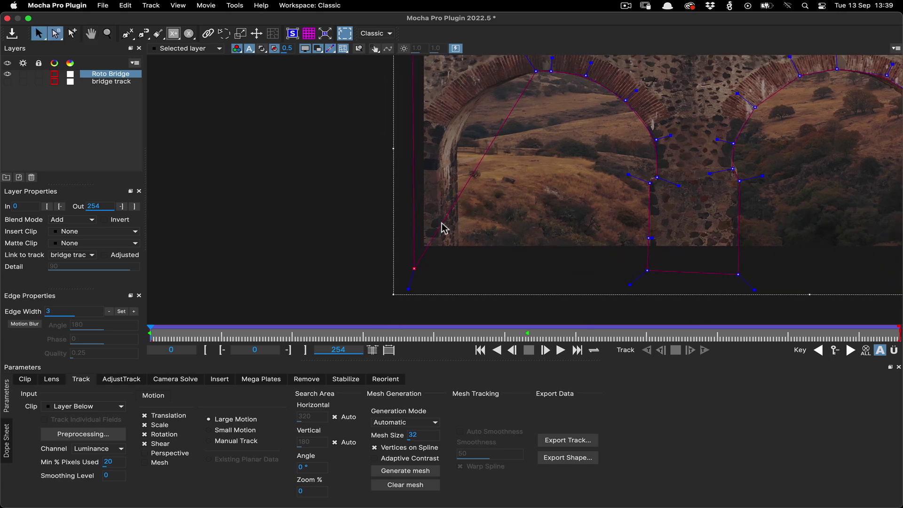
{"action": "left_click", "coordinate": [442, 268]}
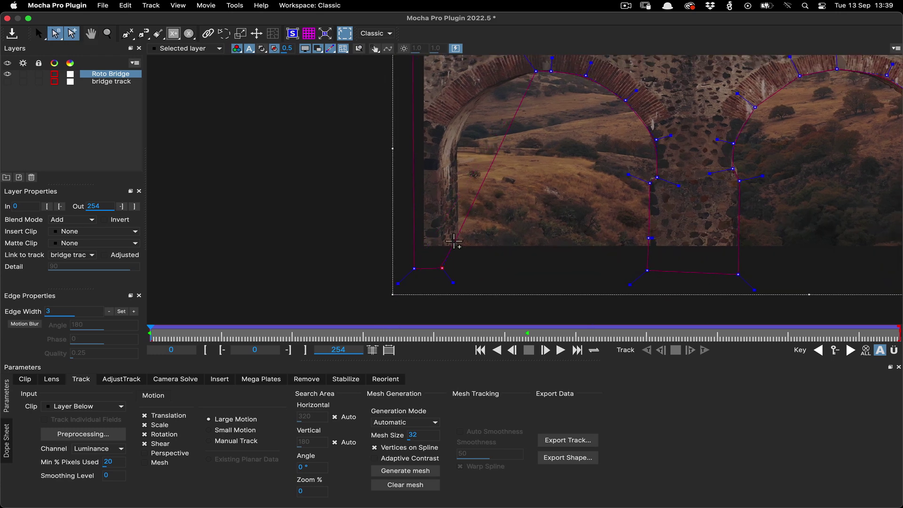
{"action": "left_click", "coordinate": [441, 161]}
{"action": "left_click", "coordinate": [450, 123]}
{"action": "left_click", "coordinate": [480, 88]}
{"action": "scroll", "coordinate": [528, 186], "scroll_direction": "down", "scroll_amount": 3}
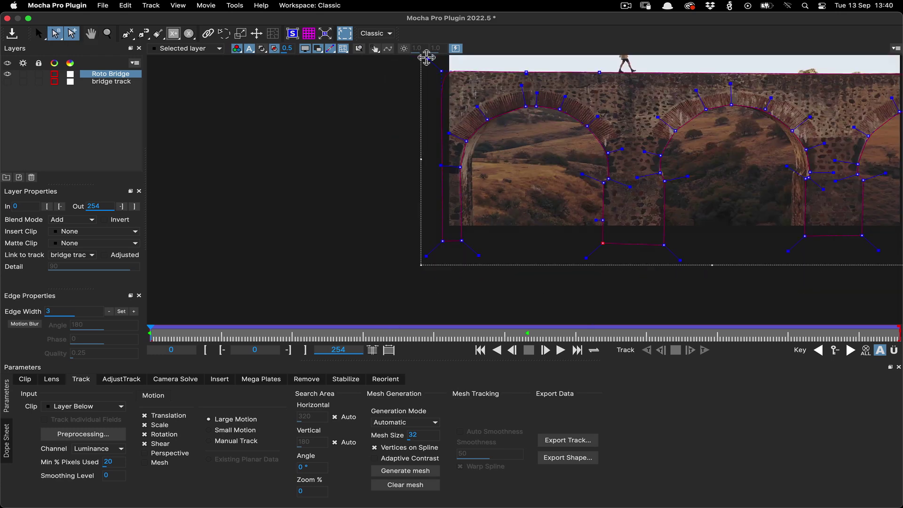
- Insert two points along the leftmost arch of the Roto Bridge spline at frame 0 and scrub the shot to check the shape
{"action": "scroll", "coordinate": [480, 122], "scroll_direction": "up", "scroll_amount": 5}
{"action": "left_click", "coordinate": [533, 91]}
{"action": "left_click", "coordinate": [448, 181]}
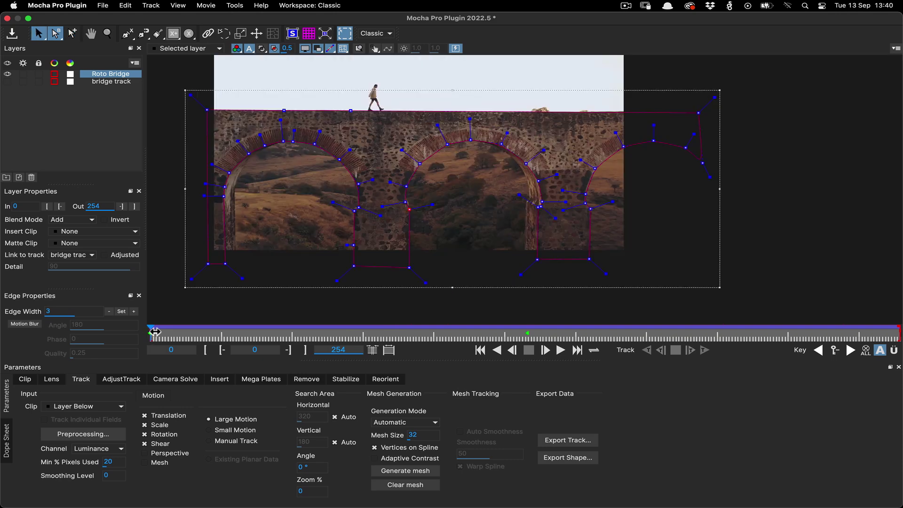
{"action": "left_click_drag", "start_coordinate": [154, 332], "coordinate": [323, 338]}
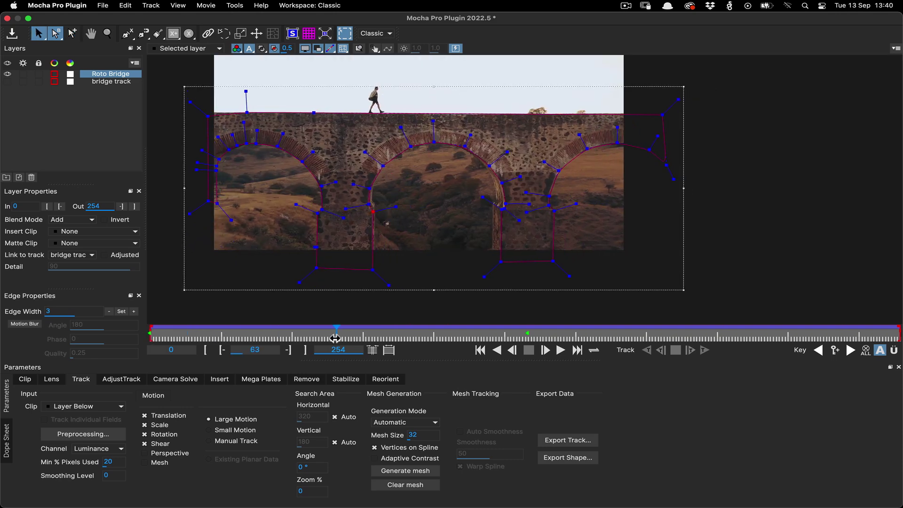
{"action": "left_click_drag", "start_coordinate": [335, 337], "coordinate": [98, 303]}
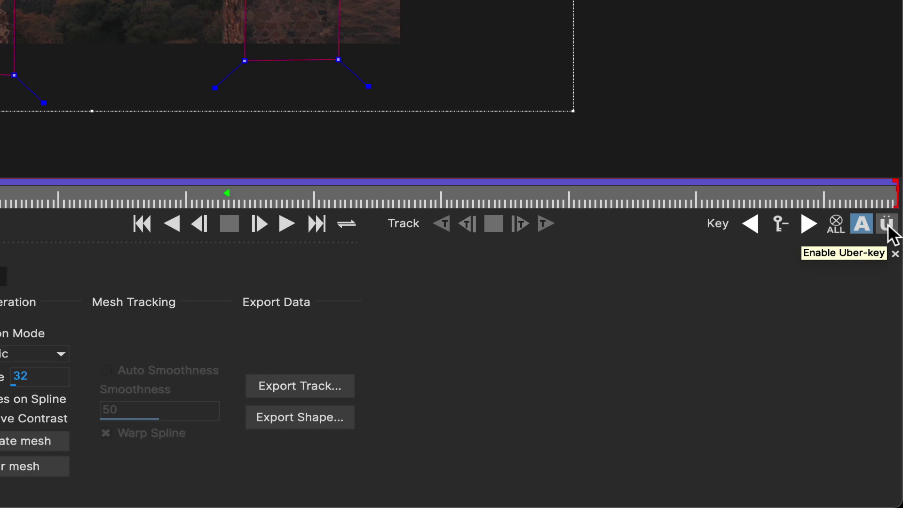
- Delete the Roto Bridge shape keyframe at frame 128 with Autokey active, and scrub back to frame 0
{"action": "left_click", "coordinate": [887, 225]}
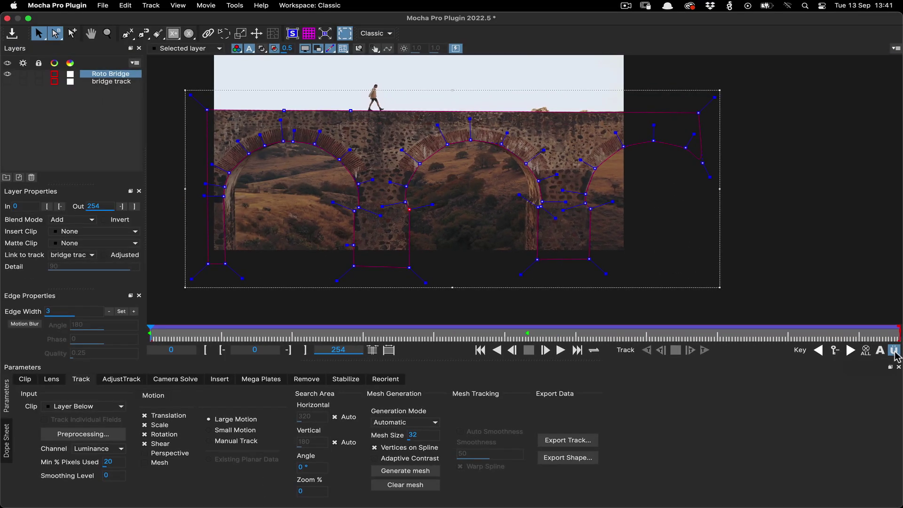
{"action": "left_click", "coordinate": [850, 350]}
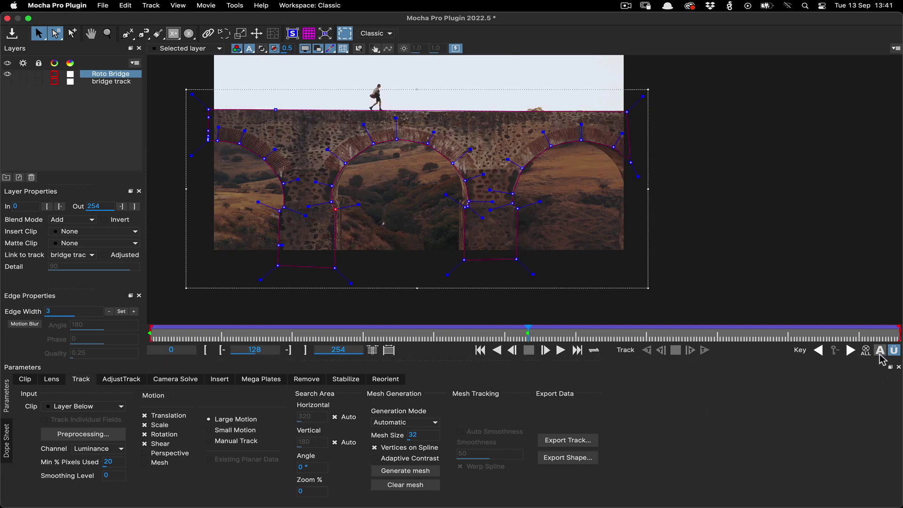
{"action": "left_click", "coordinate": [818, 350]}
{"action": "left_click", "coordinate": [850, 351]}
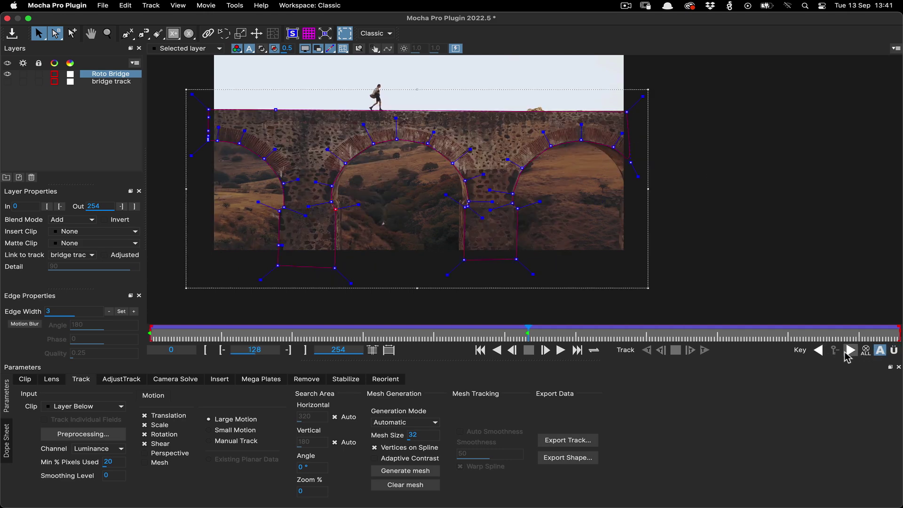
{"action": "left_click", "coordinate": [819, 350]}
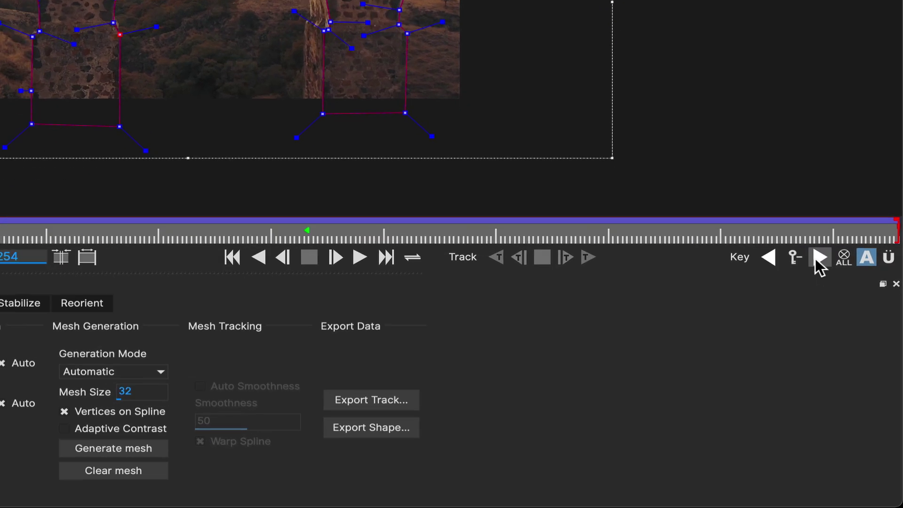
{"action": "left_click", "coordinate": [819, 258]}
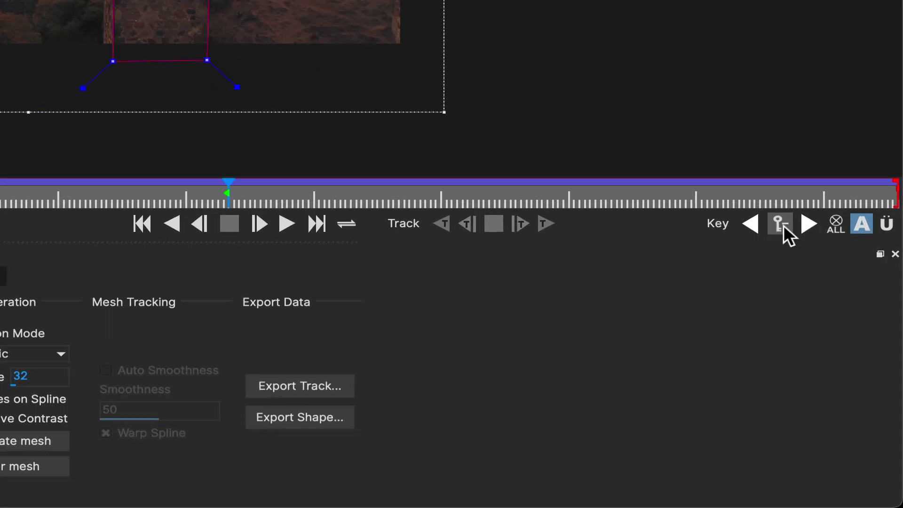
{"action": "left_click", "coordinate": [783, 225]}
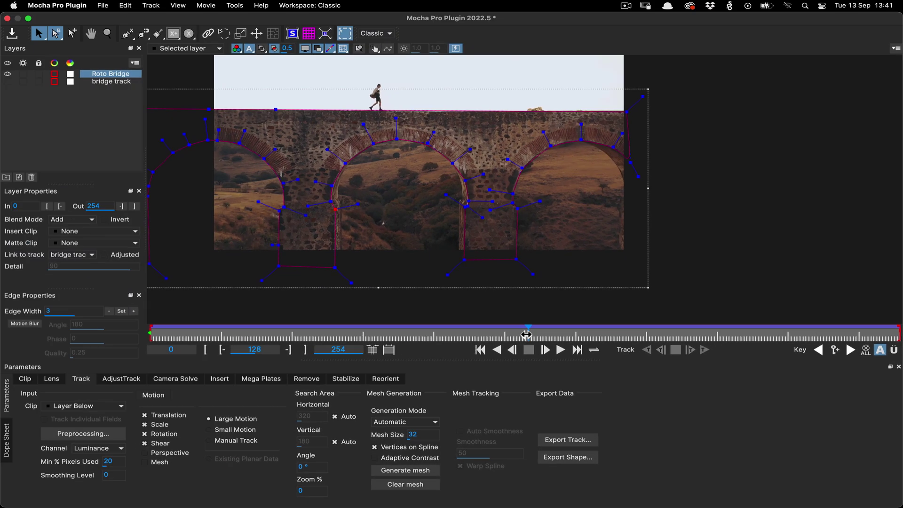
{"action": "left_click_drag", "start_coordinate": [229, 194], "coordinate": [2, 334]}
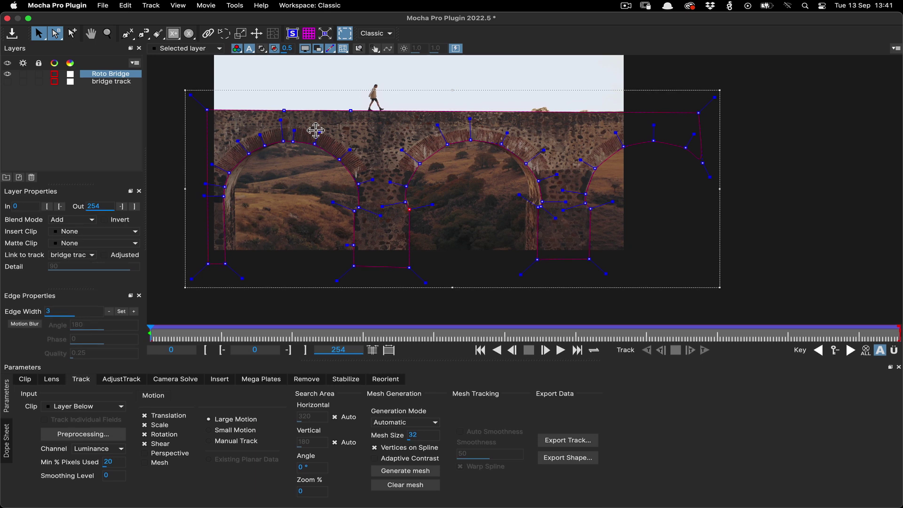
- Enable Uber-key and, at frame 254, insert points that extend the bridge's top edge and outer side beyond the frame
{"action": "left_click", "coordinate": [894, 351]}
{"action": "left_click_drag", "start_coordinate": [152, 335], "coordinate": [901, 353]}
{"action": "scroll", "coordinate": [508, 169], "scroll_direction": "up", "scroll_amount": 3}
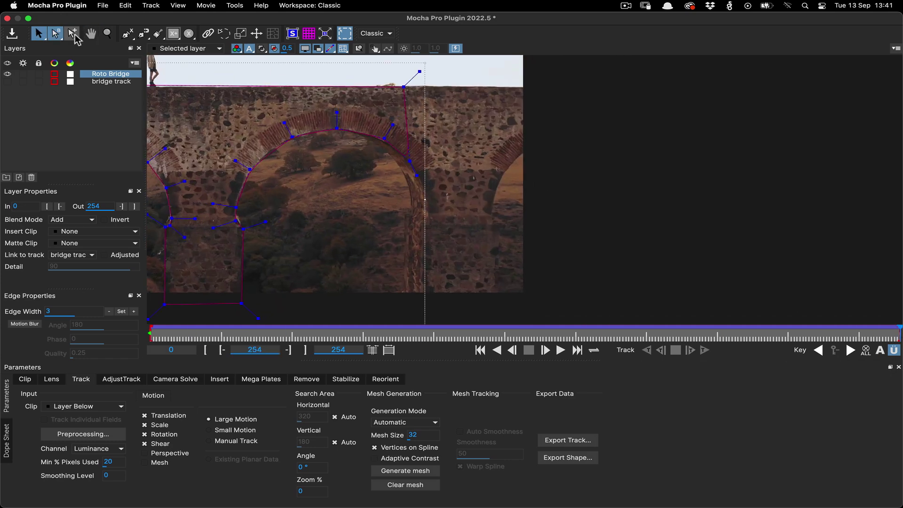
{"action": "left_click", "coordinate": [72, 33]}
{"action": "left_click_drag", "start_coordinate": [533, 89], "coordinate": [553, 80]}
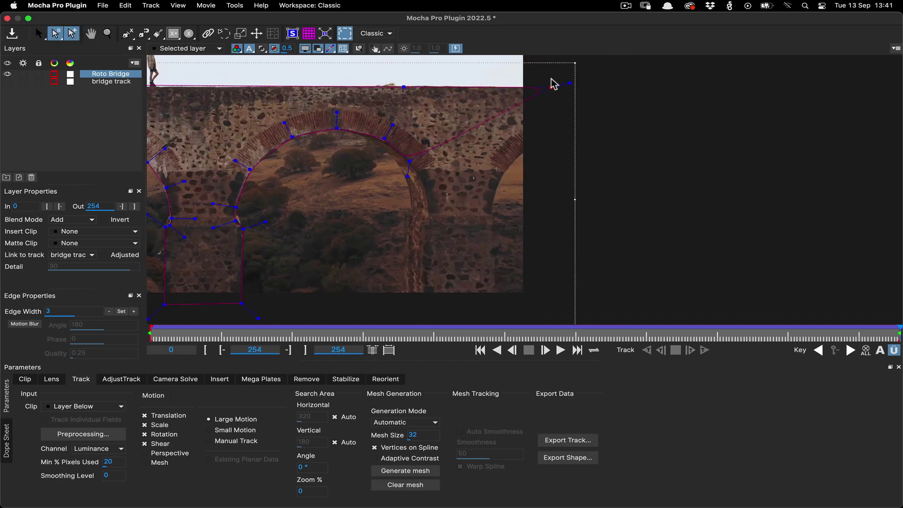
{"action": "left_click", "coordinate": [499, 117]}
{"action": "left_click", "coordinate": [499, 118]}
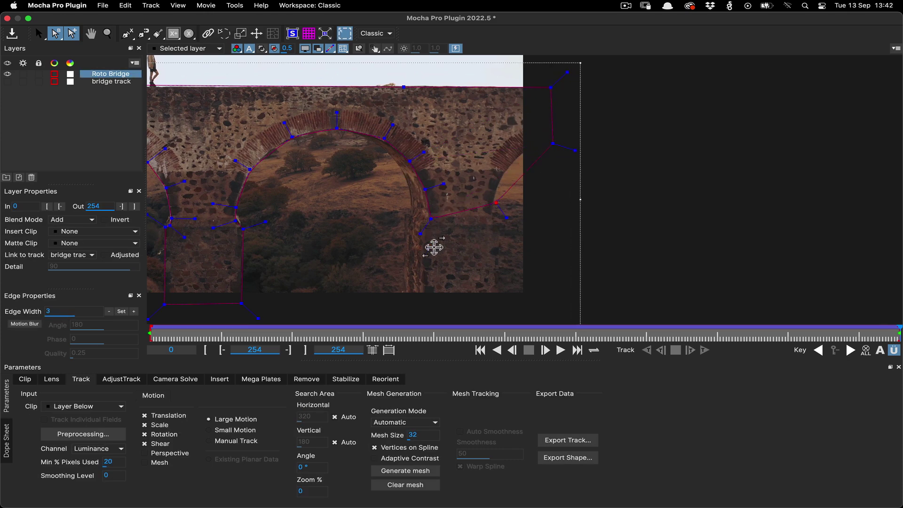
- Insert and place spline points around the rightmost pier, pulling its lower corners below the frame
{"action": "left_click_drag", "start_coordinate": [527, 152], "coordinate": [524, 152]}
{"action": "left_click", "coordinate": [511, 163]}
{"action": "mouse_move", "coordinate": [498, 173]}
{"action": "left_mouse_down"}
{"action": "mouse_move", "coordinate": [490, 222]}
{"action": "mouse_move", "coordinate": [497, 315]}
{"action": "left_mouse_up"}
{"action": "mouse_move", "coordinate": [454, 263]}
{"action": "left_mouse_down"}
{"action": "mouse_move", "coordinate": [423, 304]}
{"action": "mouse_move", "coordinate": [392, 225]}
{"action": "left_mouse_up"}
{"action": "left_click_drag", "start_coordinate": [505, 275], "coordinate": [508, 278]}
{"action": "left_click_drag", "start_coordinate": [402, 262], "coordinate": [401, 264]}
- Refine the spline points and curvature along the rightmost pier and its adjoining arches
{"action": "scroll", "coordinate": [493, 212], "scroll_direction": "up", "scroll_amount": 3}
{"action": "left_click_drag", "start_coordinate": [480, 150], "coordinate": [483, 151]}
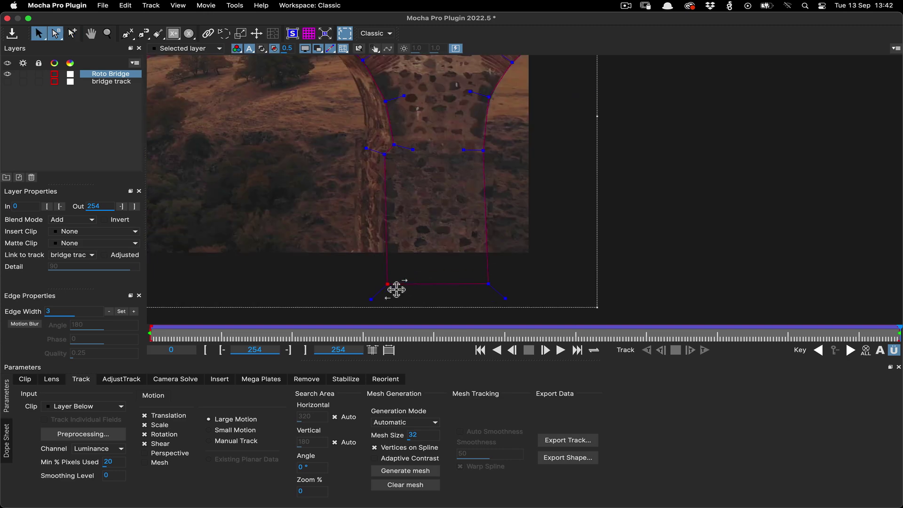
{"action": "left_click_drag", "start_coordinate": [385, 146], "coordinate": [471, 278]}
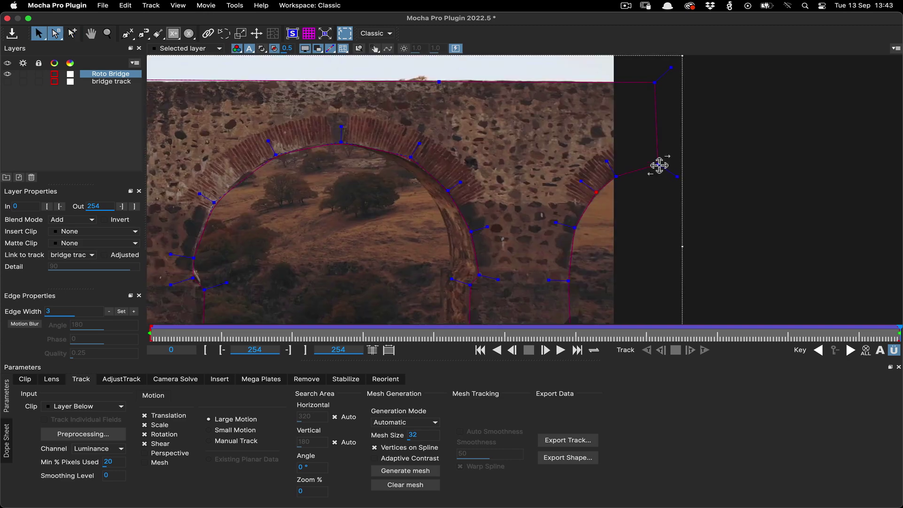
{"action": "left_click_drag", "start_coordinate": [597, 192], "coordinate": [598, 193]}
{"action": "left_click", "coordinate": [411, 158]}
- Return to frame 0, switch keying from Uber-key back to Autokey, and scrub the shot to check the spline
{"action": "left_click_drag", "start_coordinate": [899, 329], "coordinate": [150, 324]}
{"action": "left_click", "coordinate": [879, 353]}
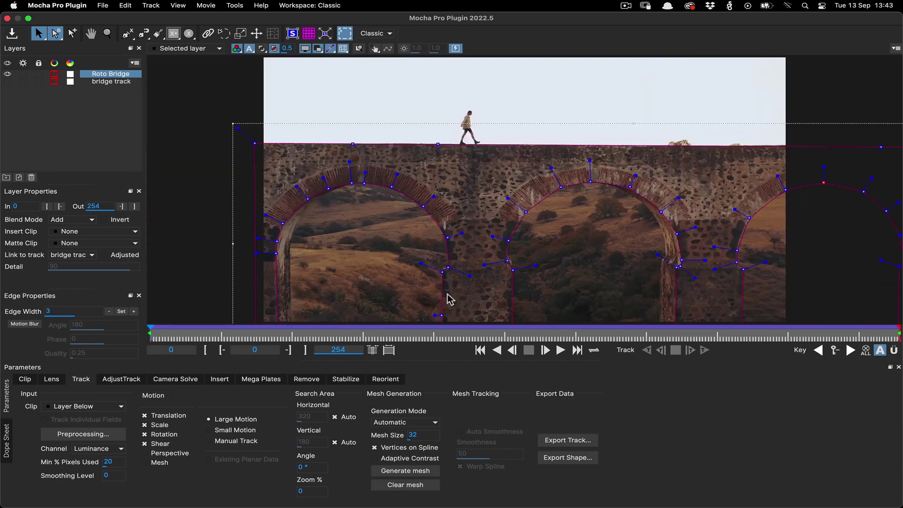
{"action": "mouse_move", "coordinate": [153, 330]}
{"action": "left_mouse_down"}
{"action": "mouse_move", "coordinate": [902, 358]}
{"action": "mouse_move", "coordinate": [310, 319]}
{"action": "mouse_move", "coordinate": [146, 317]}
{"action": "left_mouse_up"}
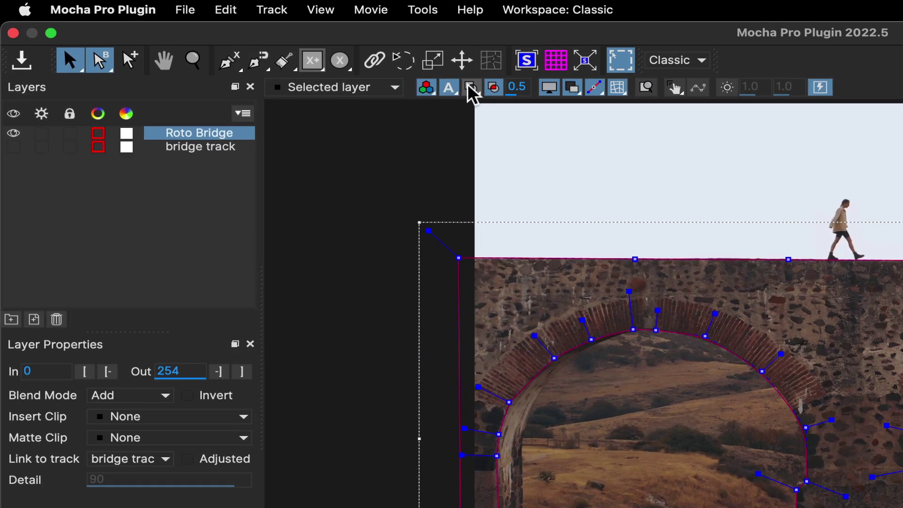
- Preview the Roto Bridge matte as a cutout without its color overlay, scrub the shot, and restore the normal view
{"action": "left_click", "coordinate": [469, 87]}
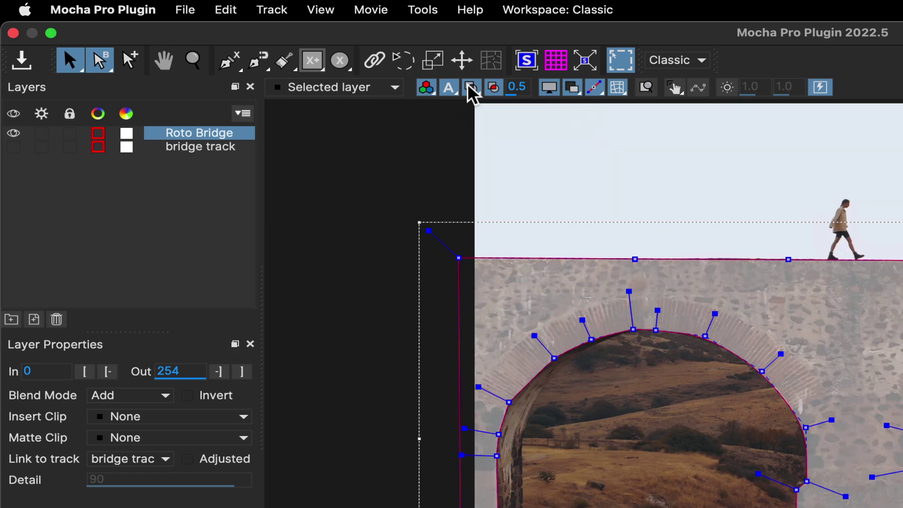
{"action": "left_click", "coordinate": [497, 91]}
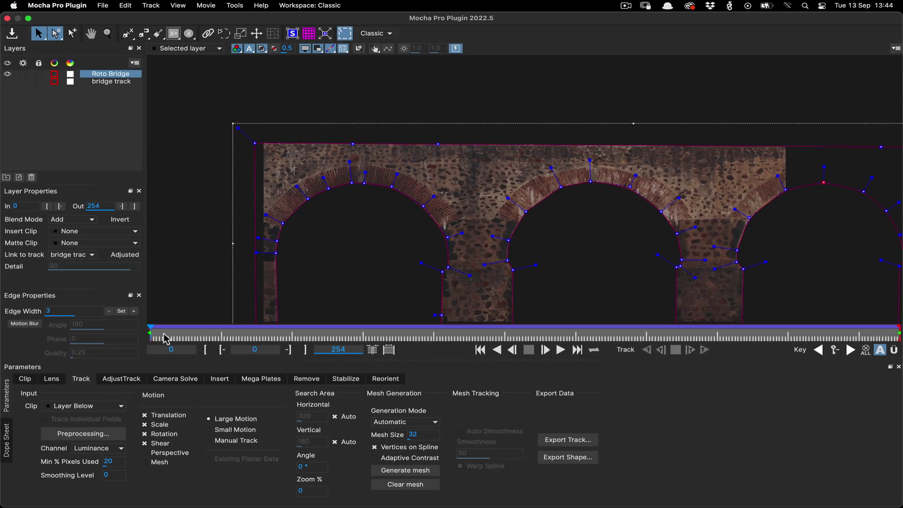
{"action": "left_click_drag", "start_coordinate": [149, 334], "coordinate": [115, 328]}
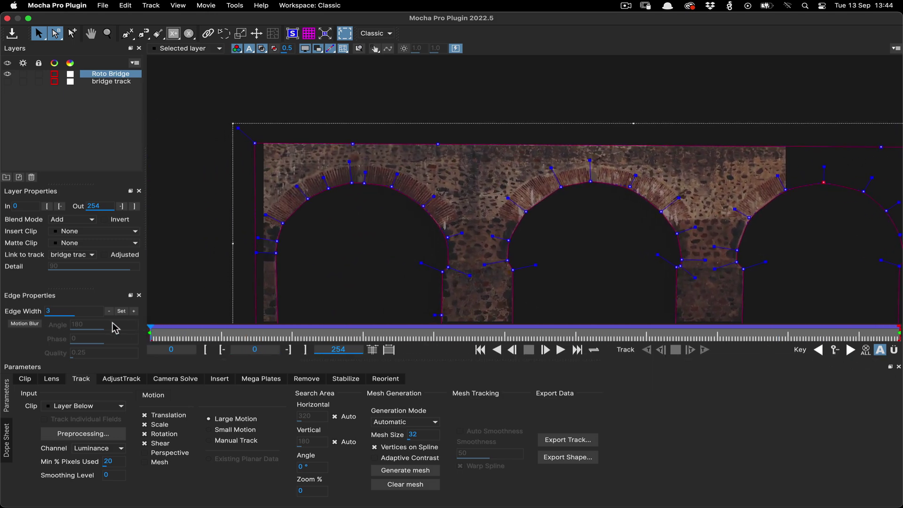
{"action": "left_click", "coordinate": [195, 49]}
{"action": "left_click", "coordinate": [194, 51]}
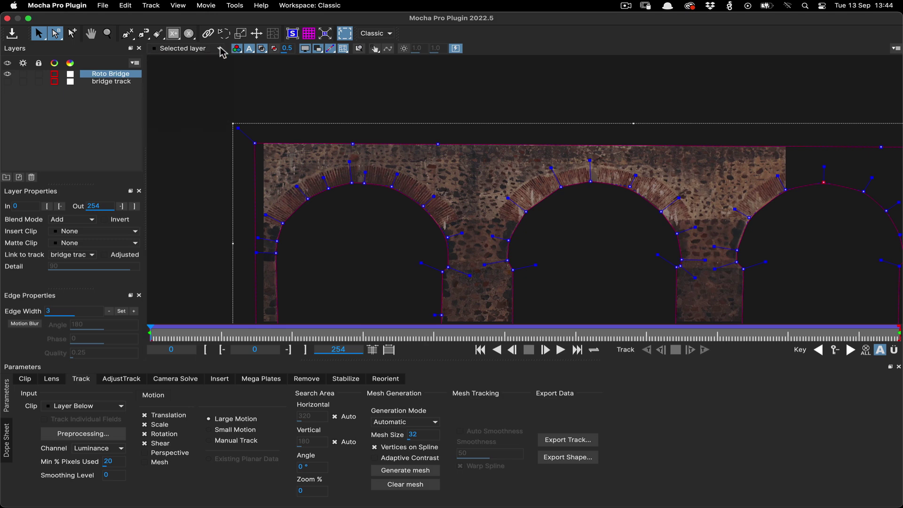
{"action": "left_click", "coordinate": [263, 49]}
{"action": "left_click", "coordinate": [263, 49]}
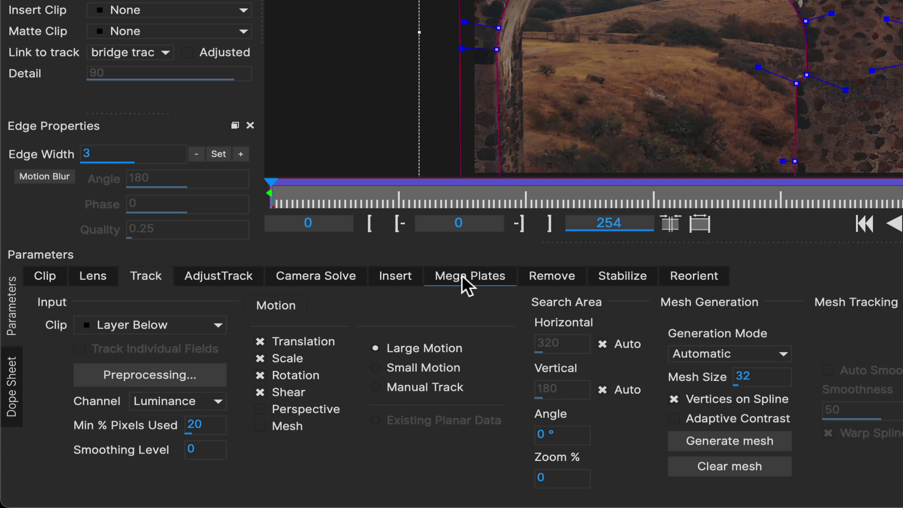
- In the Mega Plates module, render the current frame for the Roto Bridge layer and examine the extended bridge
{"action": "left_click", "coordinate": [462, 276]}
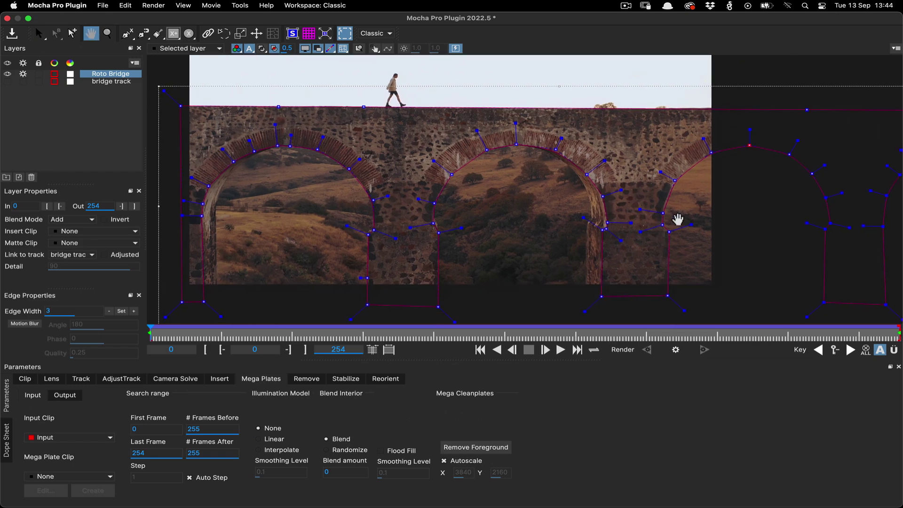
{"action": "scroll", "coordinate": [677, 220], "scroll_direction": "down", "scroll_amount": 3}
{"action": "key", "text": "s"}
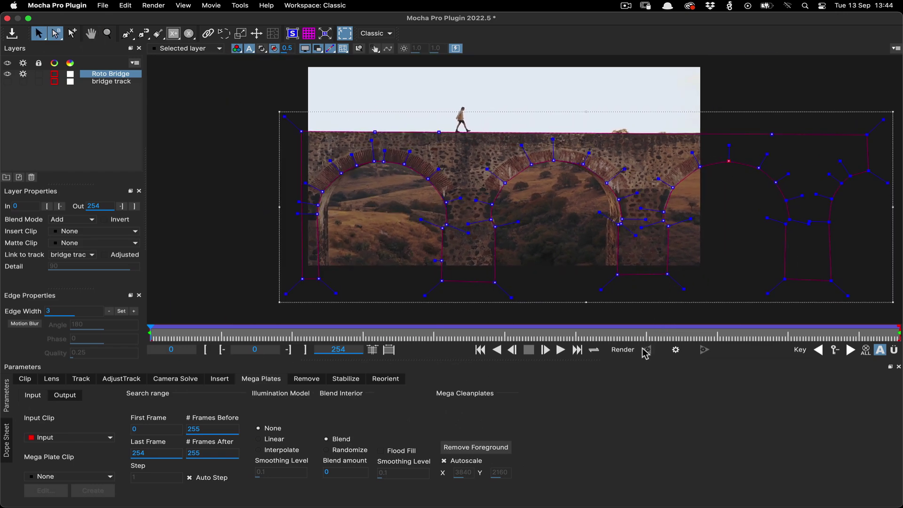
{"action": "left_click", "coordinate": [676, 350]}
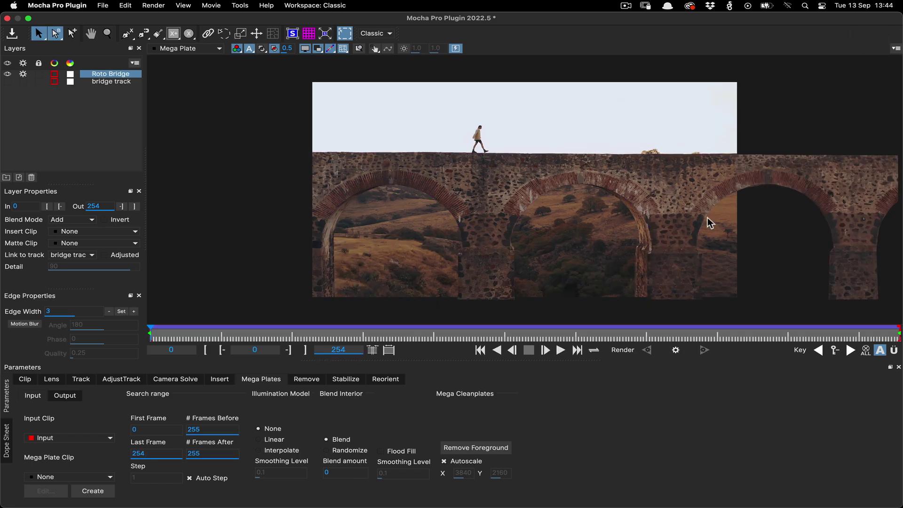
{"action": "scroll", "coordinate": [705, 245], "scroll_direction": "down", "scroll_amount": 2}
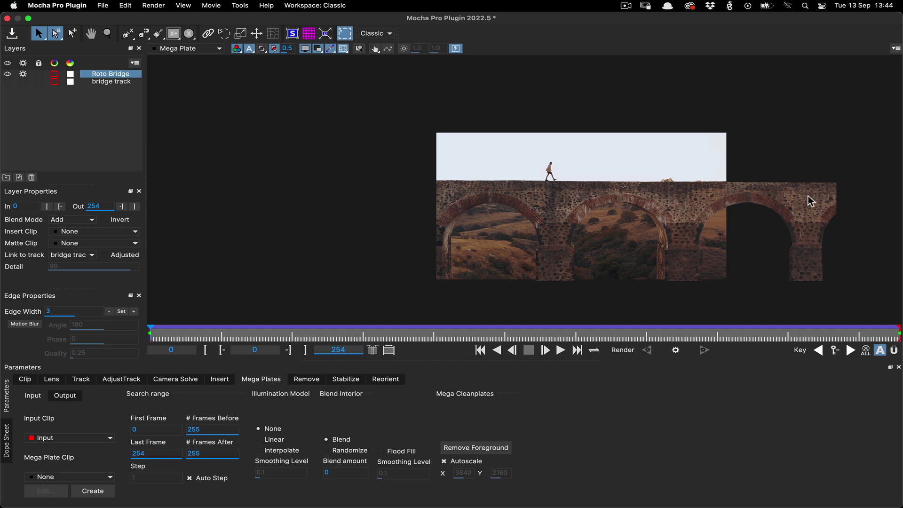
{"action": "left_click_drag", "start_coordinate": [822, 204], "coordinate": [712, 196]}
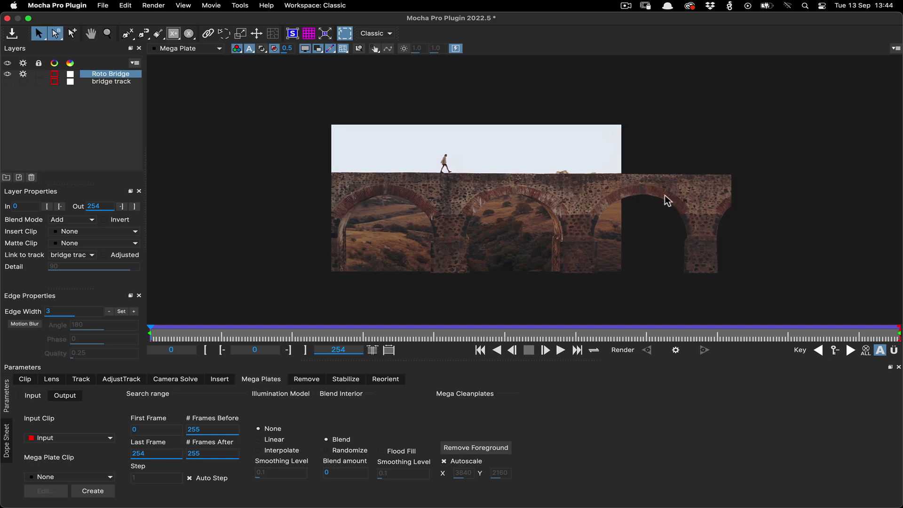
{"action": "scroll", "coordinate": [668, 201], "scroll_direction": "up", "scroll_amount": 5}
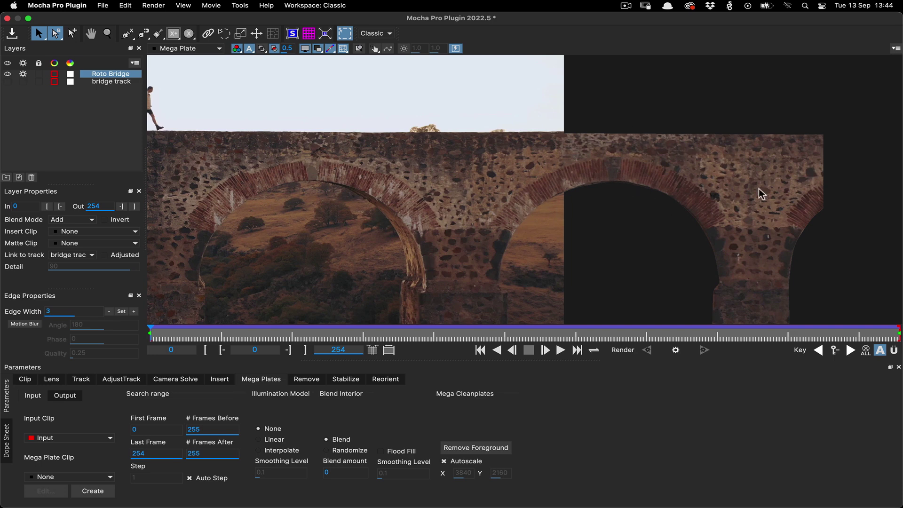
{"action": "scroll", "coordinate": [667, 219], "scroll_direction": "down", "scroll_amount": 5}
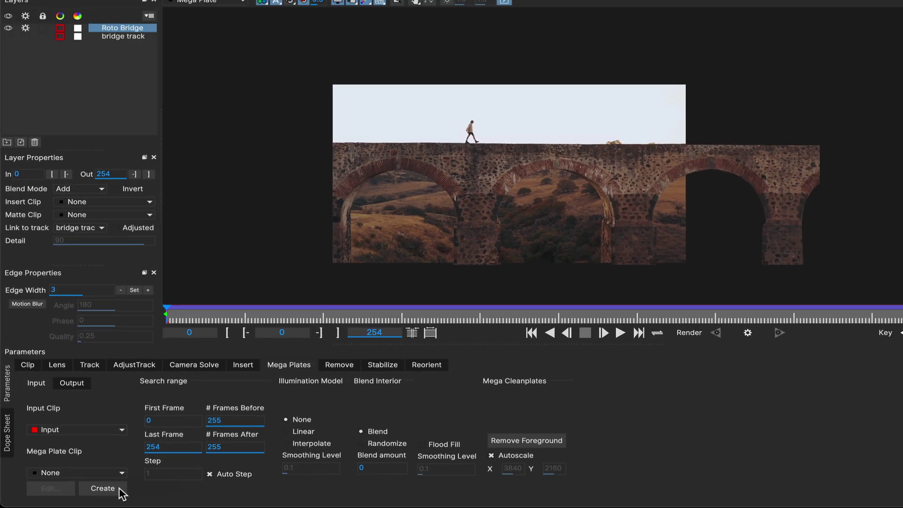
- Create the mega plate clip, saving it as "Bridge Arches MegaCleanplate_Input 0.exr" in the cleanplates folder
{"action": "left_click", "coordinate": [193, 474]}
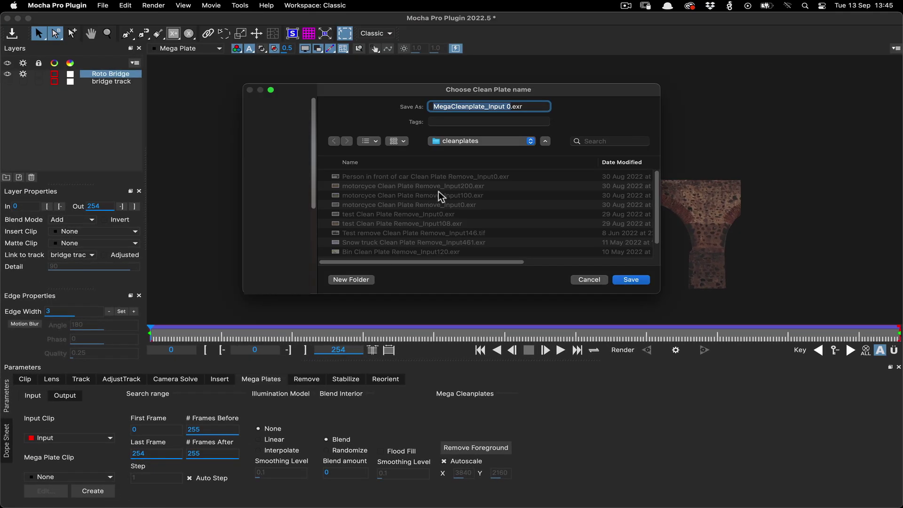
{"action": "left_click", "coordinate": [434, 105]}
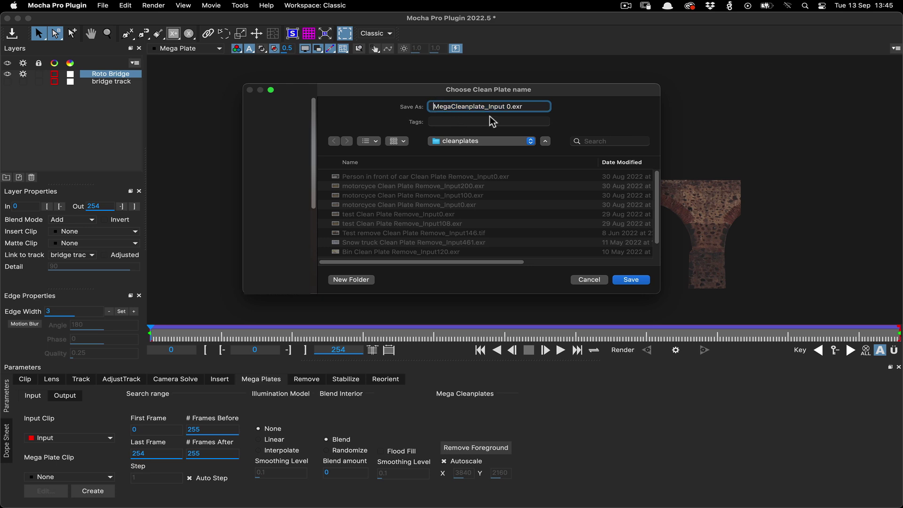
{"action": "type", "text": "Wall"}
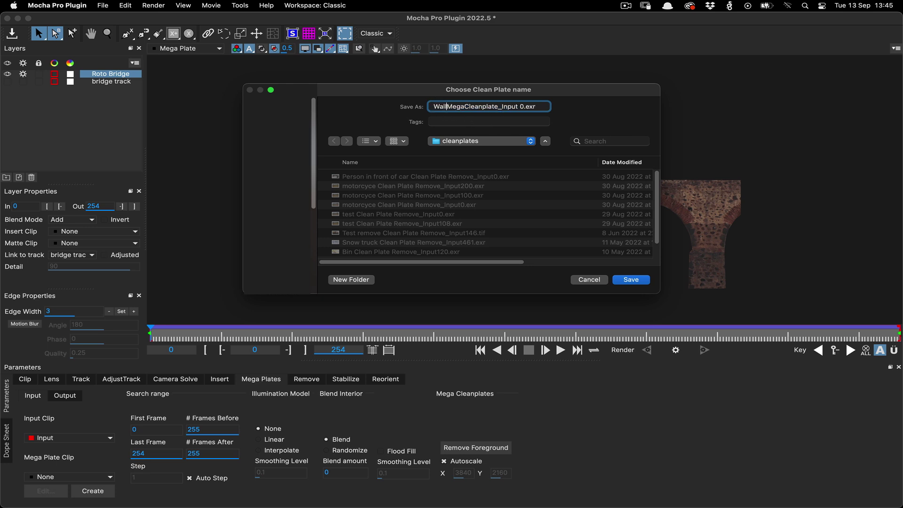
{"action": "key", "text": "BackSpace"}
{"action": "key", "text": "BackSpace"}
{"action": "key", "text": "BackSpace"}
{"action": "key", "text": "BackSpace"}
{"action": "type", "text": "Bridge"}
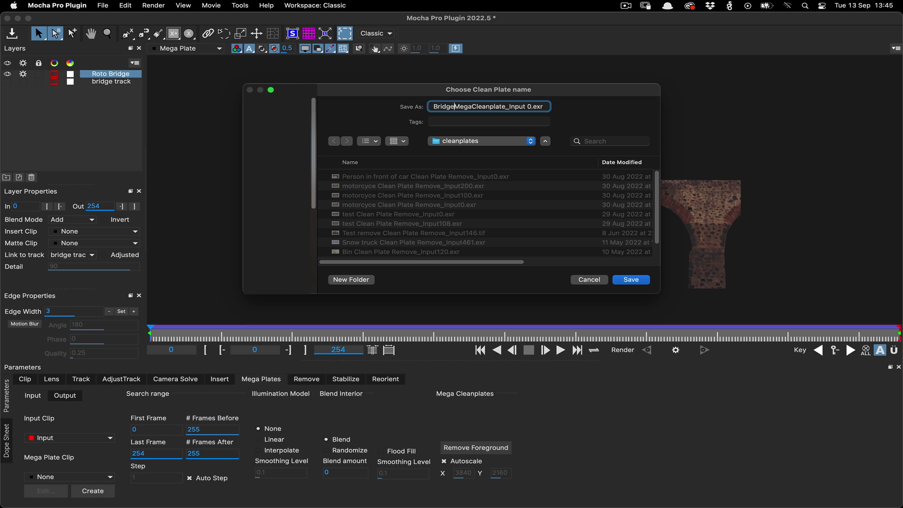
{"action": "type", "text": " Arches"}
{"action": "left_click_drag", "start_coordinate": [484, 107], "coordinate": [605, 111]}
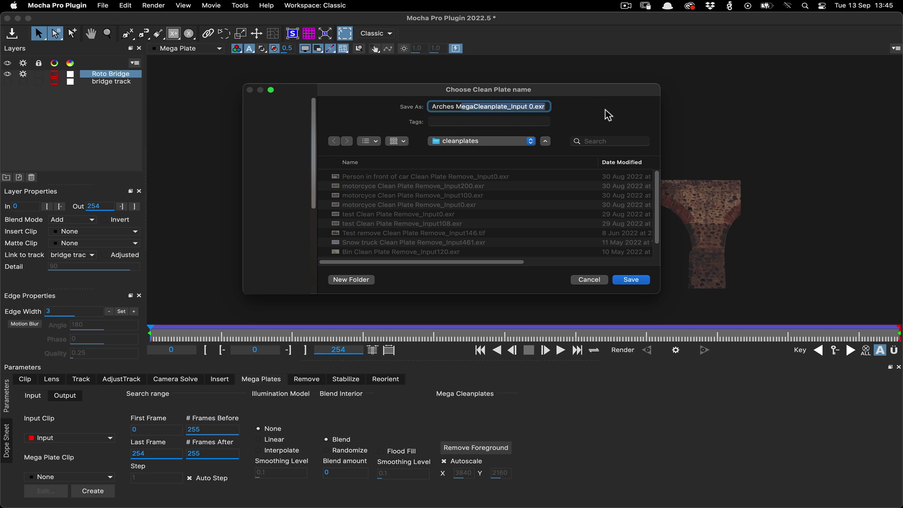
{"action": "left_click", "coordinate": [630, 279]}
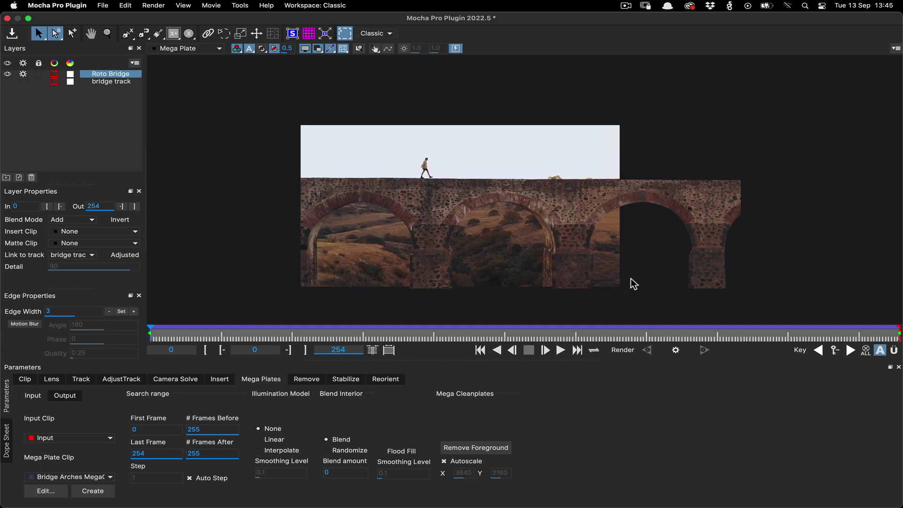
- Return to the selected layer view and copy the Roto Bridge tracking data to the clipboard in Nuke 7 Tracker (*.nk) format
{"action": "left_click", "coordinate": [178, 49]}
{"action": "left_click", "coordinate": [178, 61]}
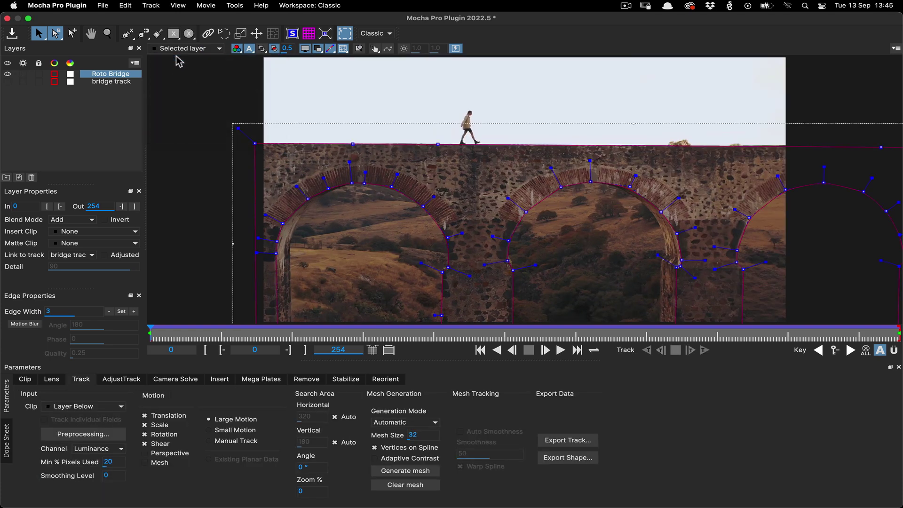
{"action": "scroll", "coordinate": [533, 218], "scroll_direction": "down", "scroll_amount": 4}
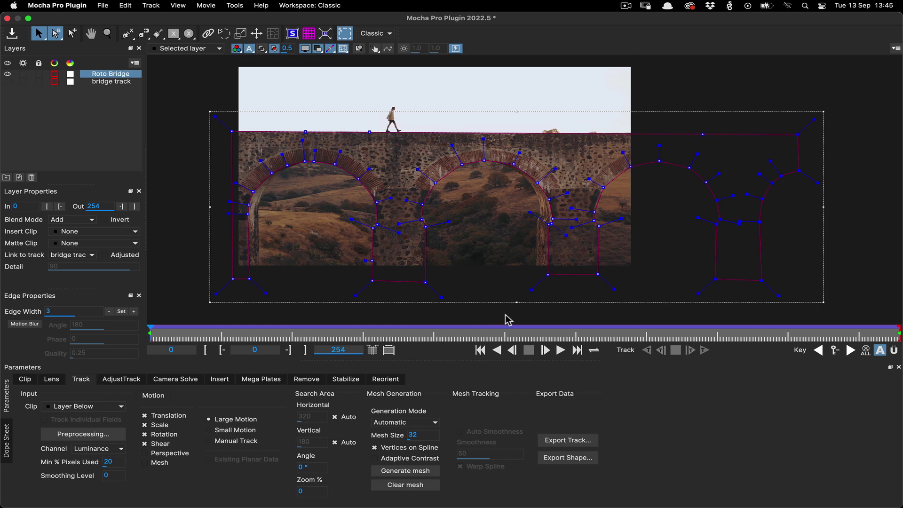
{"action": "left_click", "coordinate": [565, 442]}
{"action": "left_click", "coordinate": [424, 245]}
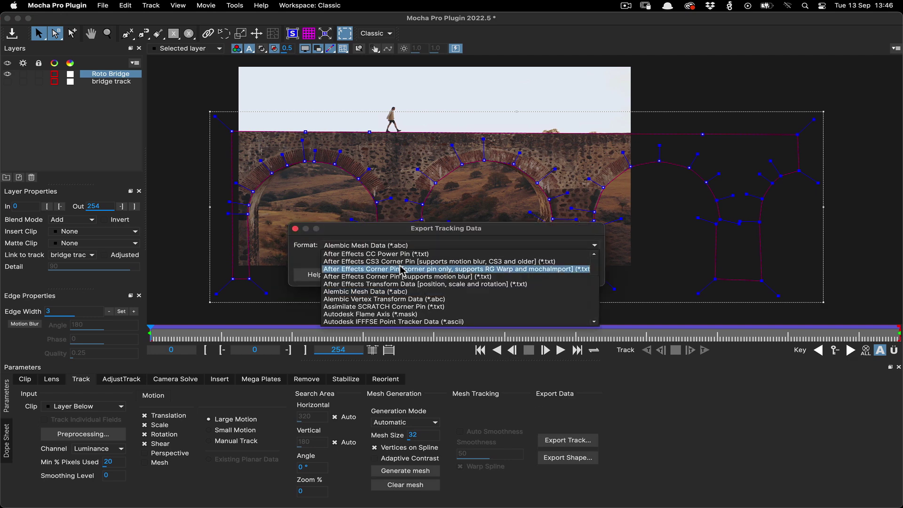
{"action": "left_click", "coordinate": [416, 256]}
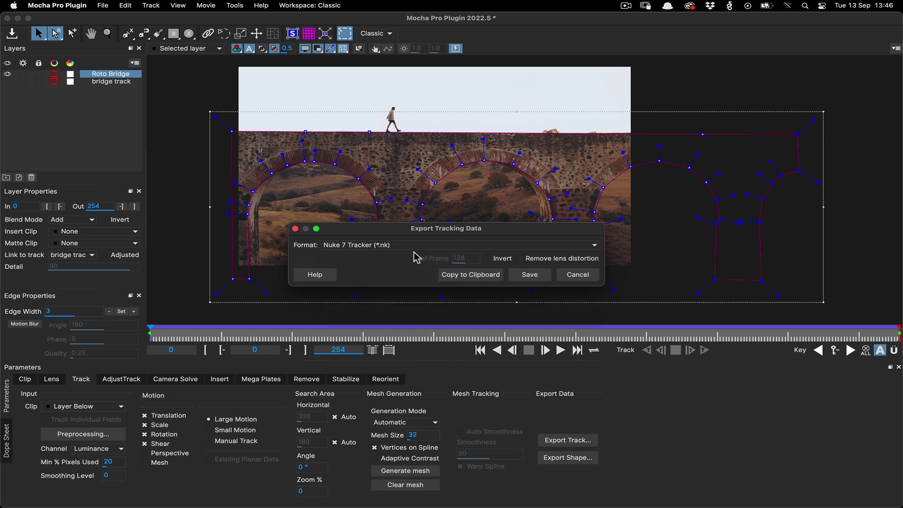
{"action": "left_click", "coordinate": [466, 275]}
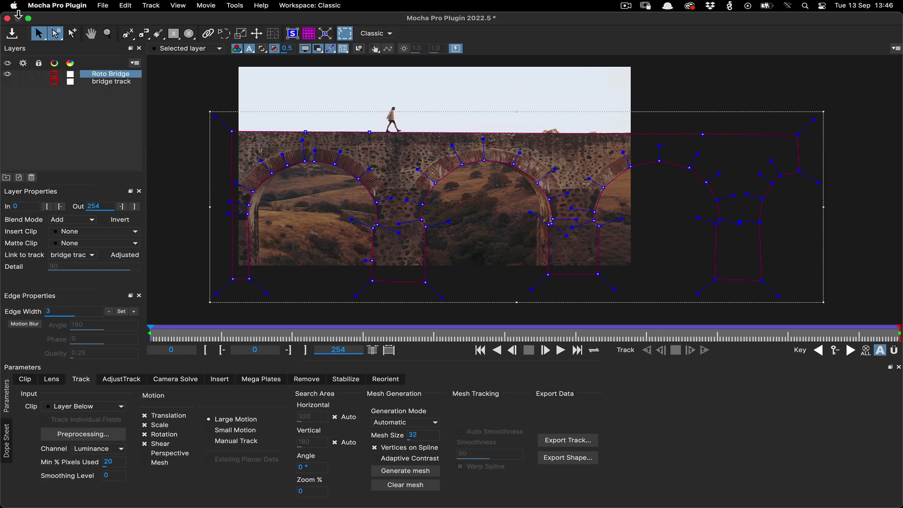
- Close Mocha Pro, paste the copied tracker into Nuke's node graph below the existing nodes, and open its properties
{"action": "left_click", "coordinate": [7, 18]}
{"action": "left_click", "coordinate": [623, 284]}
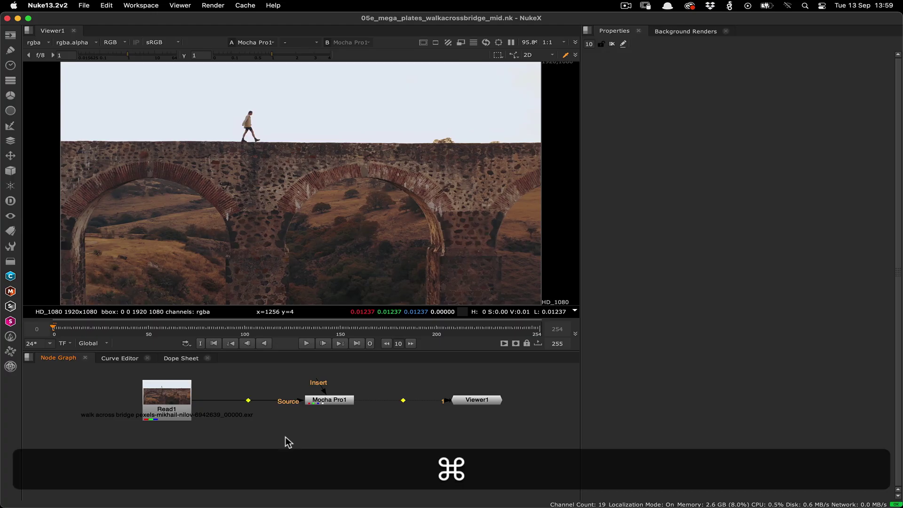
{"action": "key", "text": "super+v"}
{"action": "left_click_drag", "start_coordinate": [287, 437], "coordinate": [292, 456]}
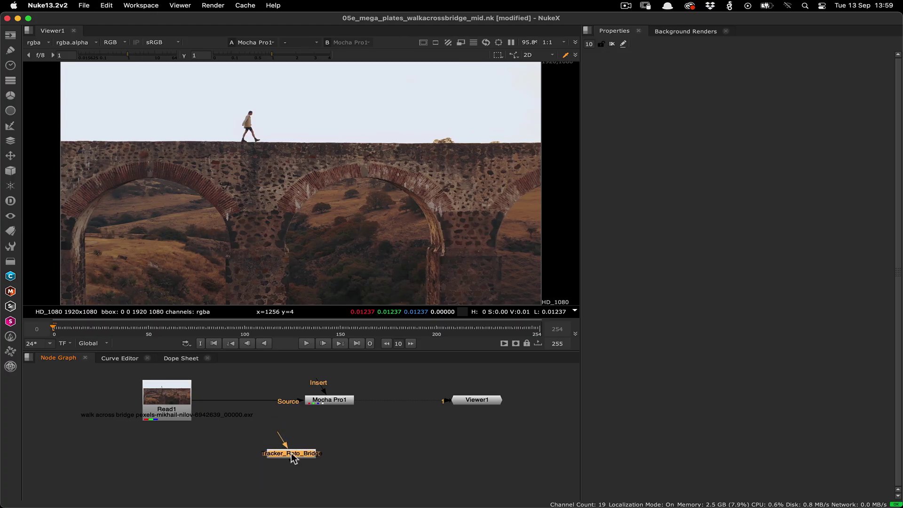
{"action": "double_click", "coordinate": [292, 453]}
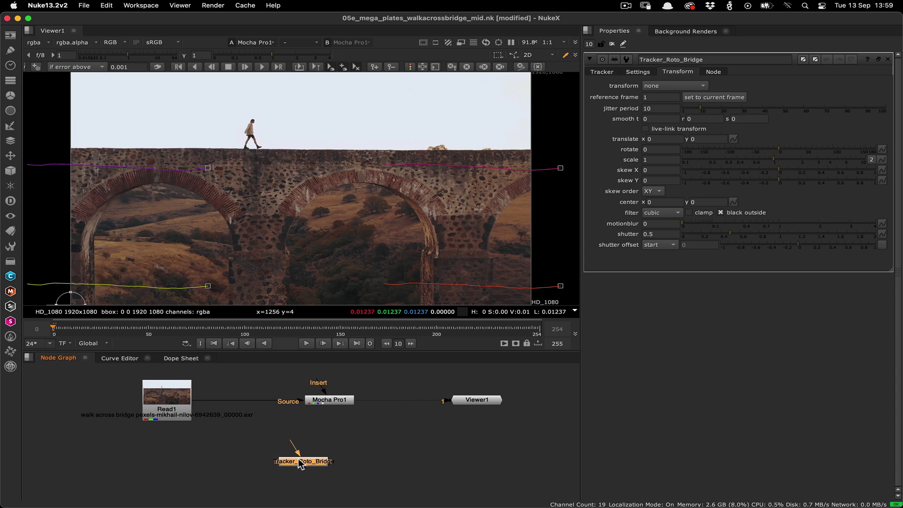
- Read in "Bridge Arches MegaCleanplate_Input 0.exr", place its node below Read1, and show it in the viewer
{"action": "left_click", "coordinate": [195, 451]}
{"action": "key", "text": "r"}
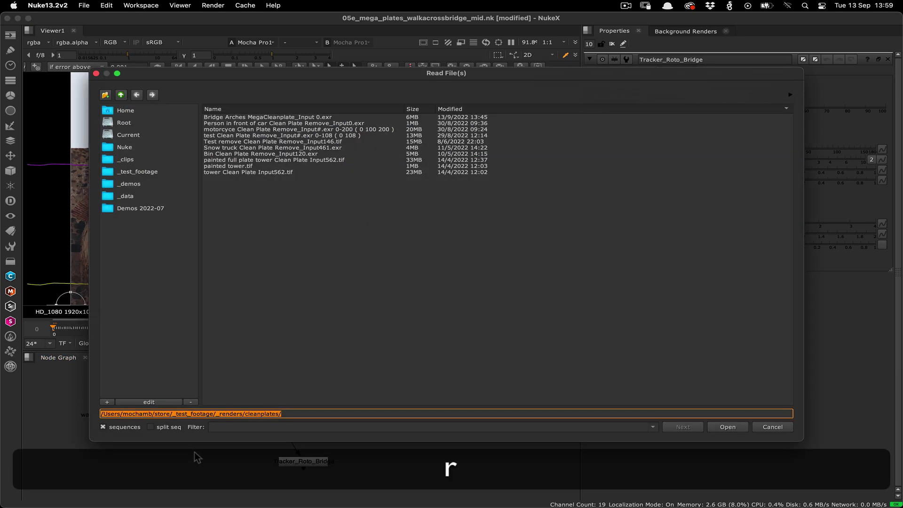
{"action": "double_click", "coordinate": [264, 117]}
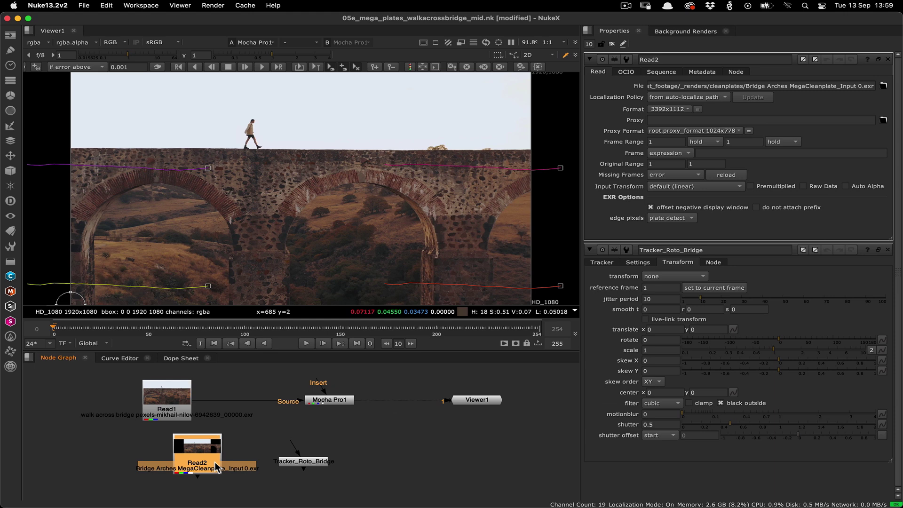
{"action": "left_click_drag", "start_coordinate": [217, 467], "coordinate": [155, 461]}
{"action": "key", "text": "1"}
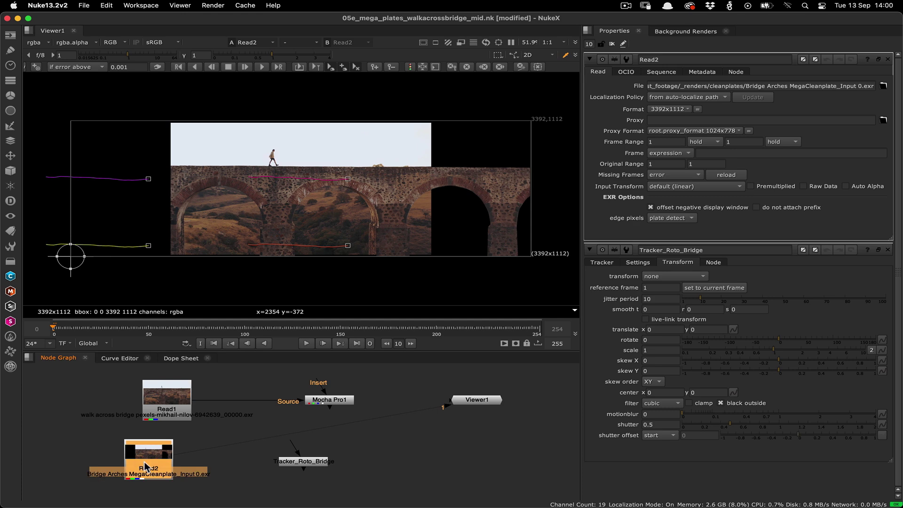
- Merge the mega plate (A) over the Read1 footage (B), space out the Merge and Mocha Pro nodes, and view the merge
{"action": "left_click", "coordinate": [175, 389], "text": "shift"}
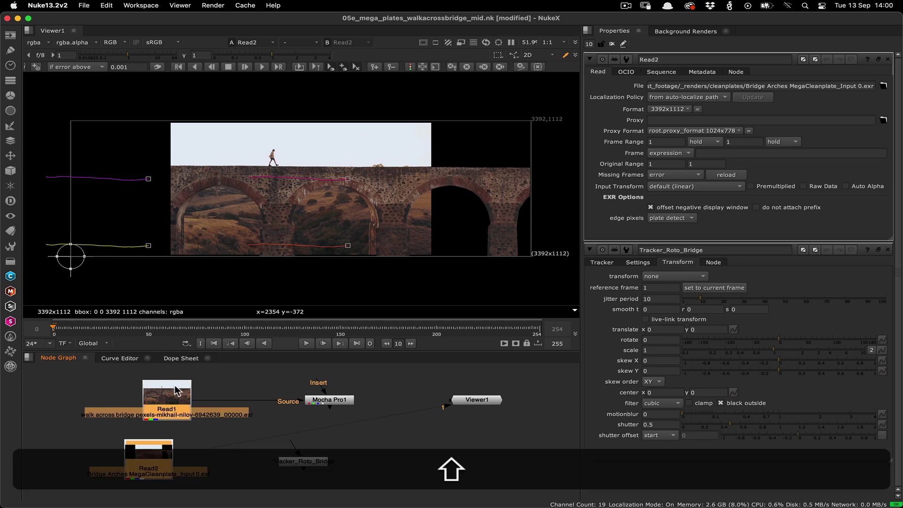
{"action": "key", "text": "shift+m"}
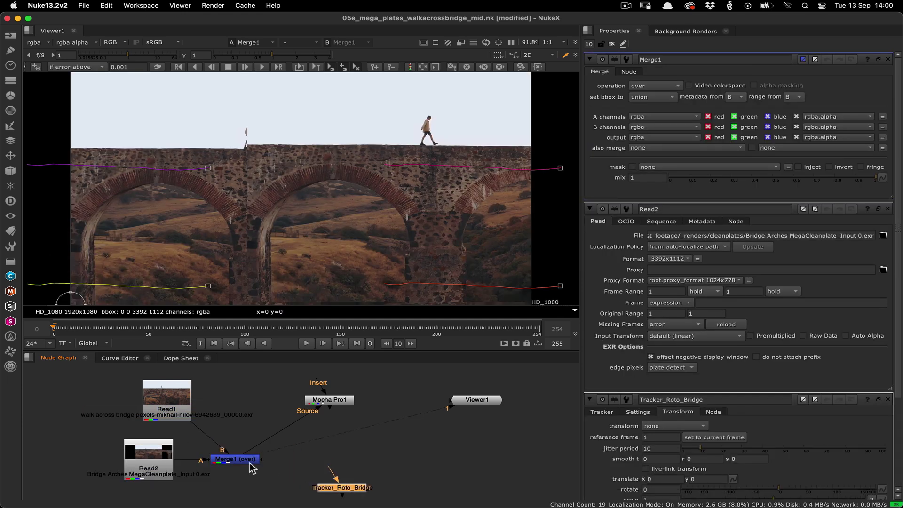
{"action": "left_click_drag", "start_coordinate": [252, 468], "coordinate": [299, 444]}
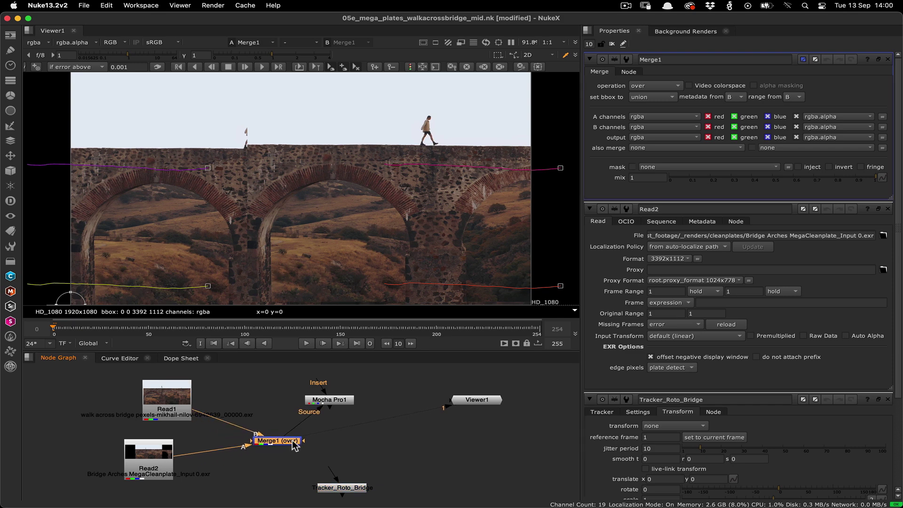
{"action": "left_click_drag", "start_coordinate": [332, 400], "coordinate": [313, 387]}
{"action": "left_click_drag", "start_coordinate": [296, 444], "coordinate": [308, 432]}
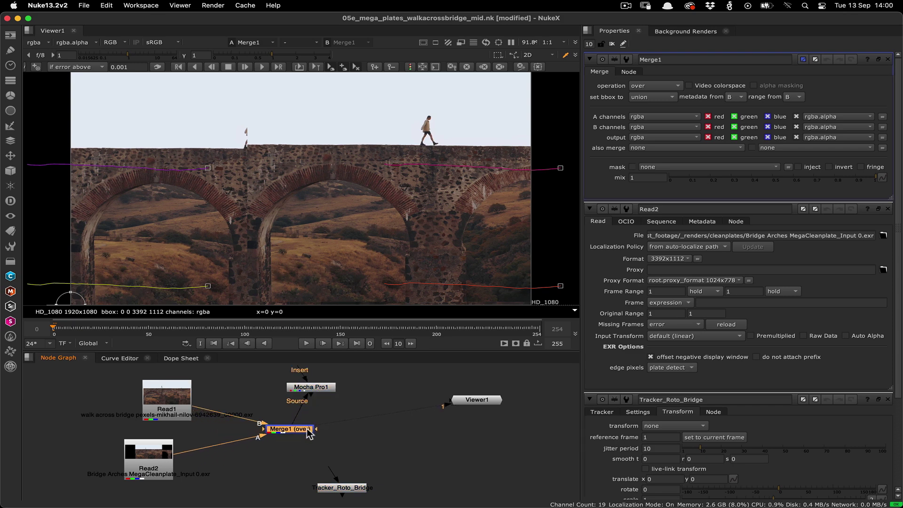
{"action": "key", "text": "1"}
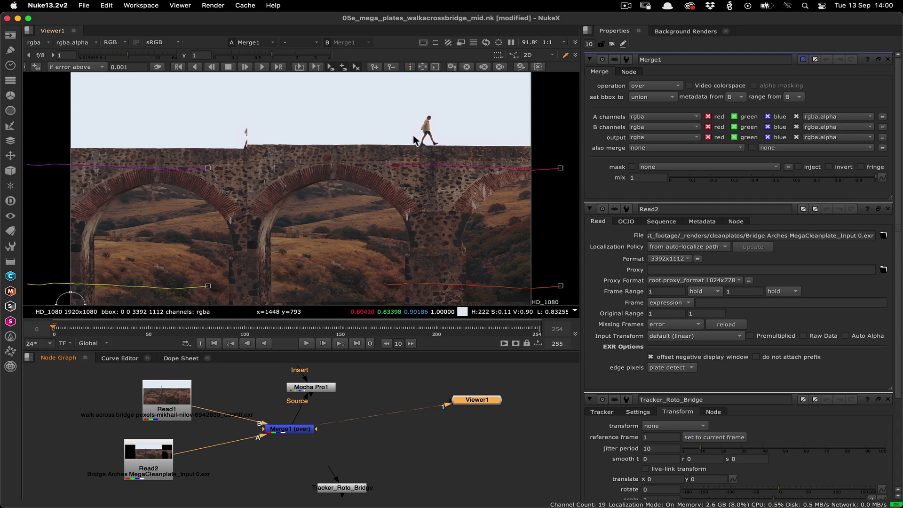
{"action": "scroll", "coordinate": [355, 226], "scroll_direction": "down", "scroll_amount": 4}
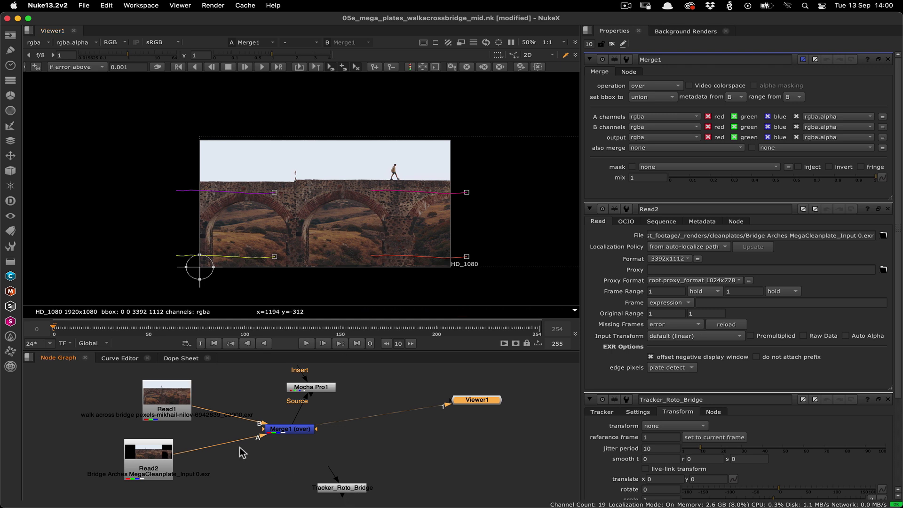
- Insert a Transform node between Read2 and the Merge node, placing it to the right of Read2
{"action": "left_click_drag", "start_coordinate": [295, 431], "coordinate": [326, 429]}
{"action": "left_click", "coordinate": [173, 455]}
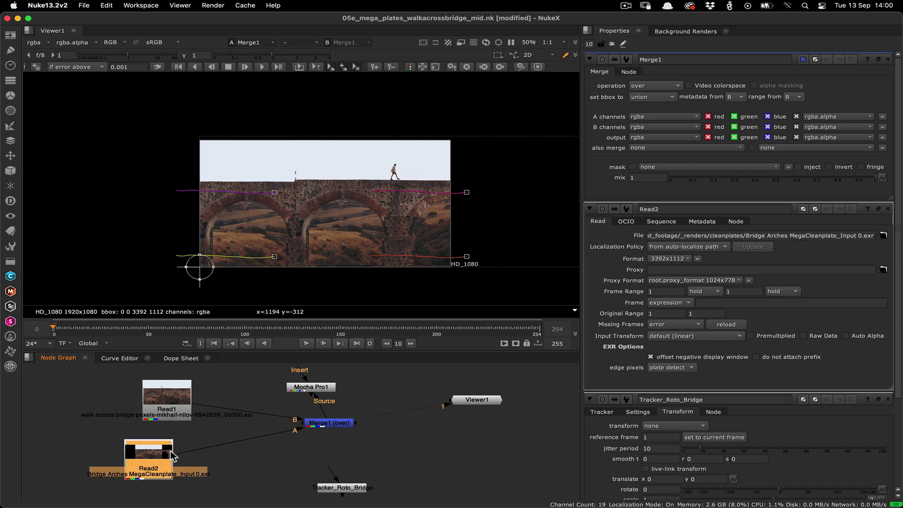
{"action": "key", "text": "Tab"}
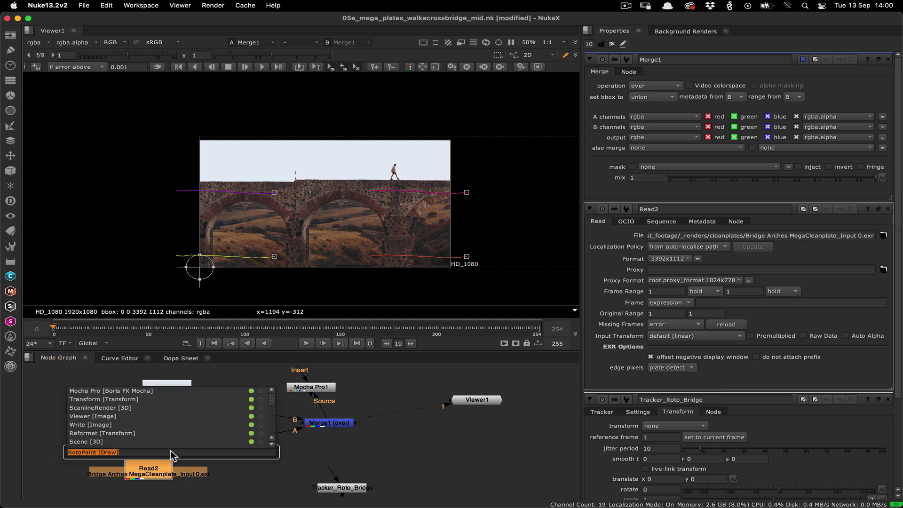
{"action": "type", "text": "transform"}
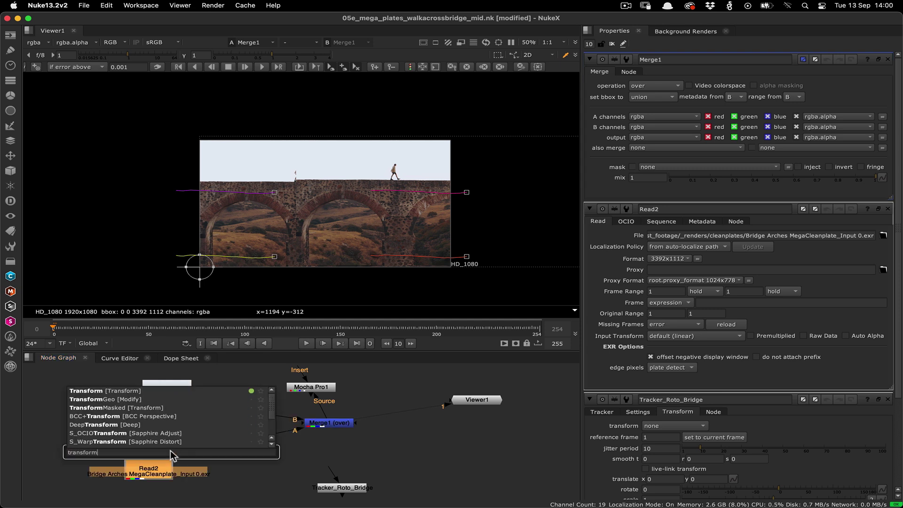
{"action": "left_click", "coordinate": [125, 391]}
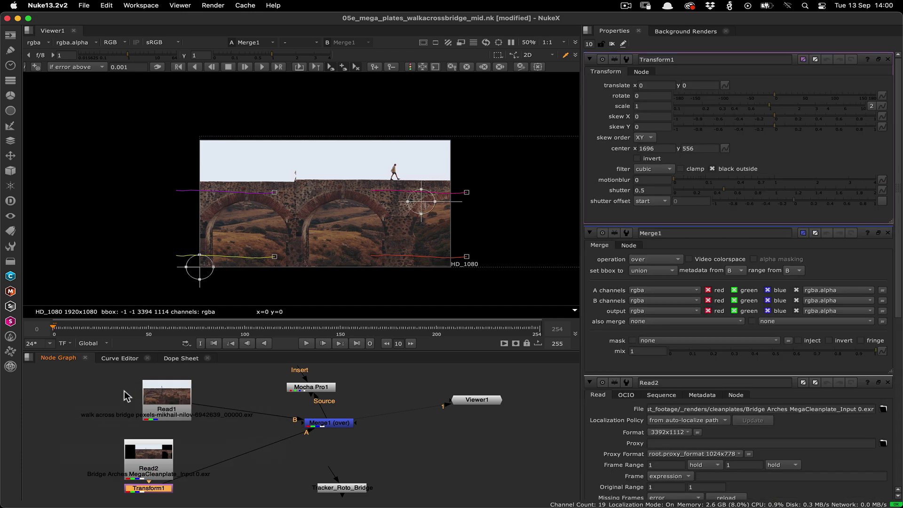
{"action": "left_click_drag", "start_coordinate": [150, 488], "coordinate": [227, 462]}
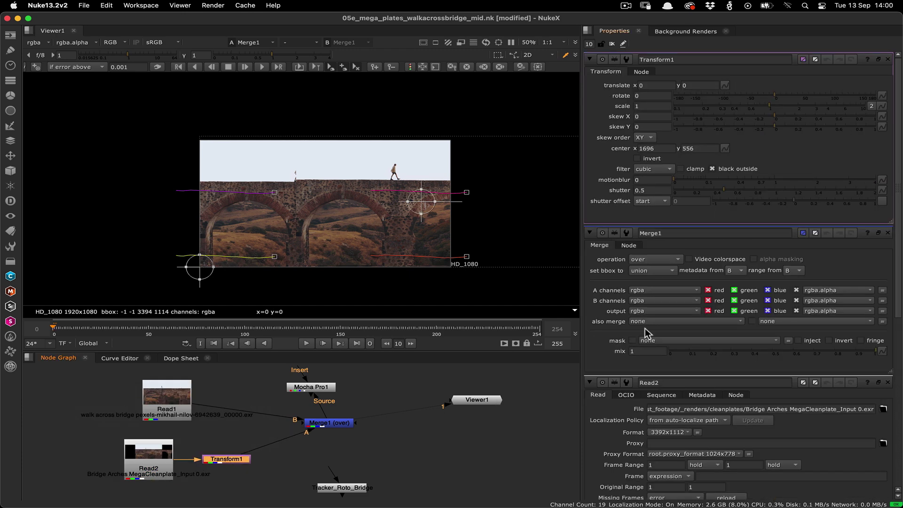
- Set the Merge operation to difference and align the mega plate horizontally with a translate x of -736
{"action": "left_click", "coordinate": [643, 260]}
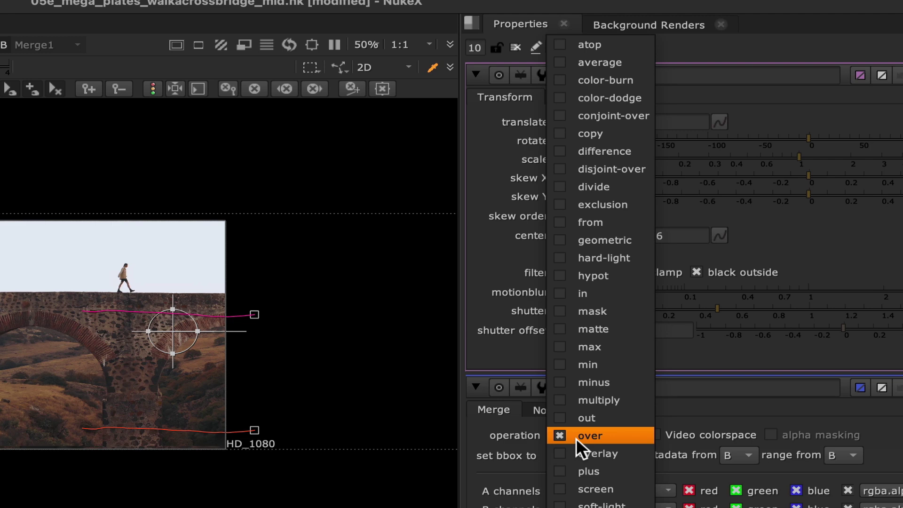
{"action": "left_click", "coordinate": [608, 152]}
{"action": "left_click", "coordinate": [640, 86]}
{"action": "key", "text": "Down"}
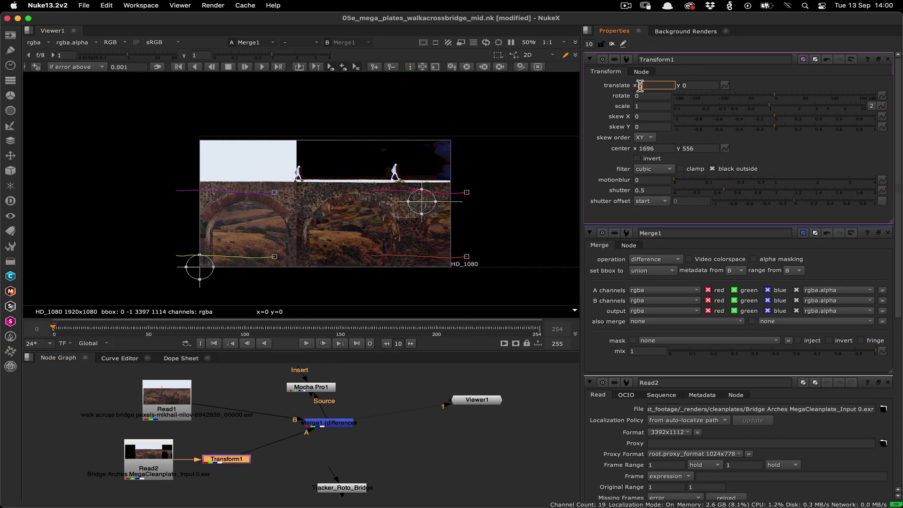
{"action": "key", "text": "Down"}
{"action": "key", "text": "Down"}
{"action": "key", "text": "Down"}
{"action": "key", "text": "Down"}
{"action": "key", "text": "Down"}
{"action": "key", "text": "Down"}
{"action": "key", "text": "Down"}
{"action": "key", "text": "Down"}
{"action": "key", "text": "Down"}
{"action": "key", "text": "Down"}
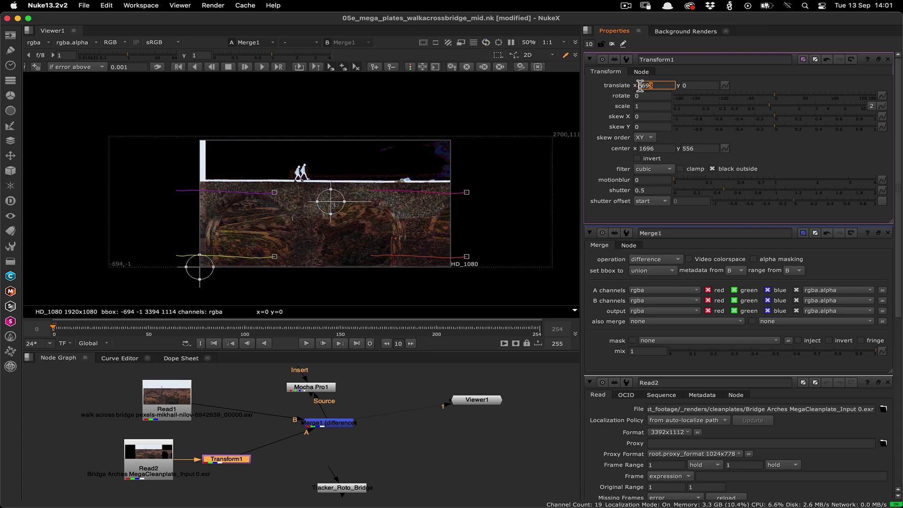
{"action": "scroll", "coordinate": [302, 170], "scroll_direction": "up", "scroll_amount": 10}
- Align the mega plate vertically with the original footage by setting the Transform's translate y to -16
{"action": "left_click", "coordinate": [682, 87]}
{"action": "key", "text": "Down"}
{"action": "key", "text": "Down"}
{"action": "key", "text": "Down"}
{"action": "key", "text": "Down"}
{"action": "key", "text": "Down"}
{"action": "key", "text": "Down"}
{"action": "key", "text": "Down"}
{"action": "key", "text": "Down"}
{"action": "key", "text": "Down"}
{"action": "key", "text": "Down"}
{"action": "key", "text": "Down"}
{"action": "key", "text": "Down"}
{"action": "key", "text": "Down"}
{"action": "key", "text": "Down"}
{"action": "left_click_drag", "start_coordinate": [683, 87], "coordinate": [692, 86]}
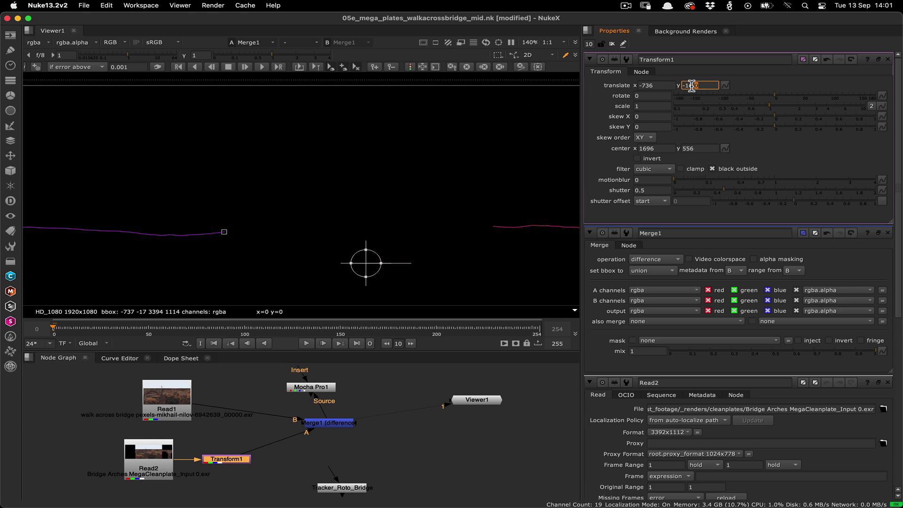
{"action": "scroll", "coordinate": [483, 200], "scroll_direction": "down", "scroll_amount": 5}
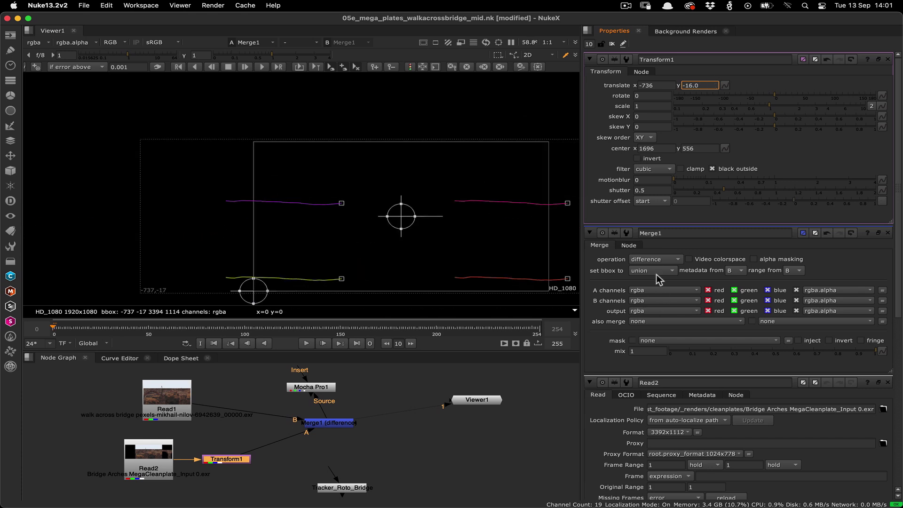
- Set the Merge operation back to over and fit the merged image in the viewer
{"action": "left_click", "coordinate": [655, 260]}
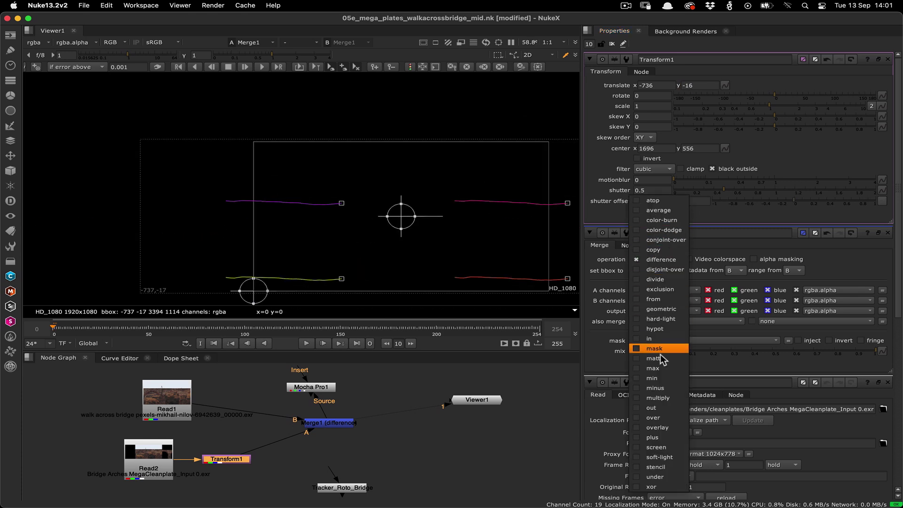
{"action": "left_click", "coordinate": [670, 416]}
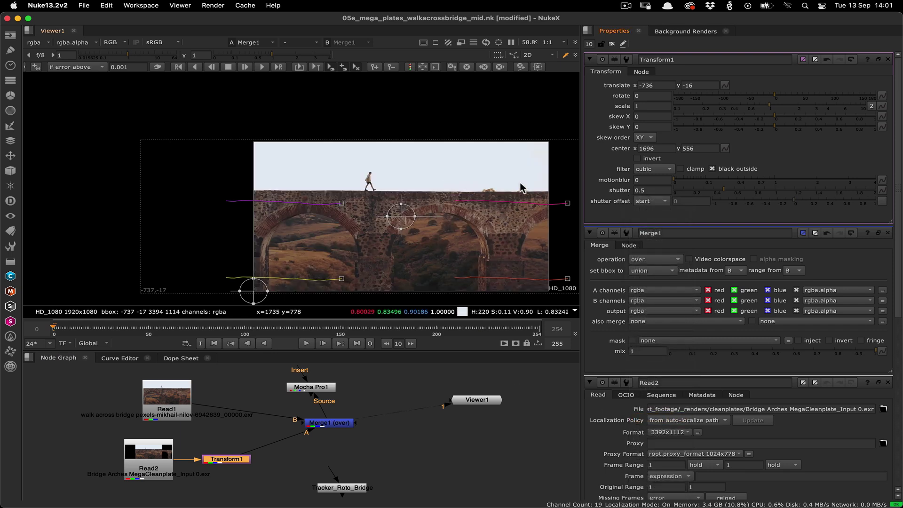
{"action": "left_click_drag", "start_coordinate": [520, 188], "coordinate": [434, 157]}
{"action": "key", "text": "f"}
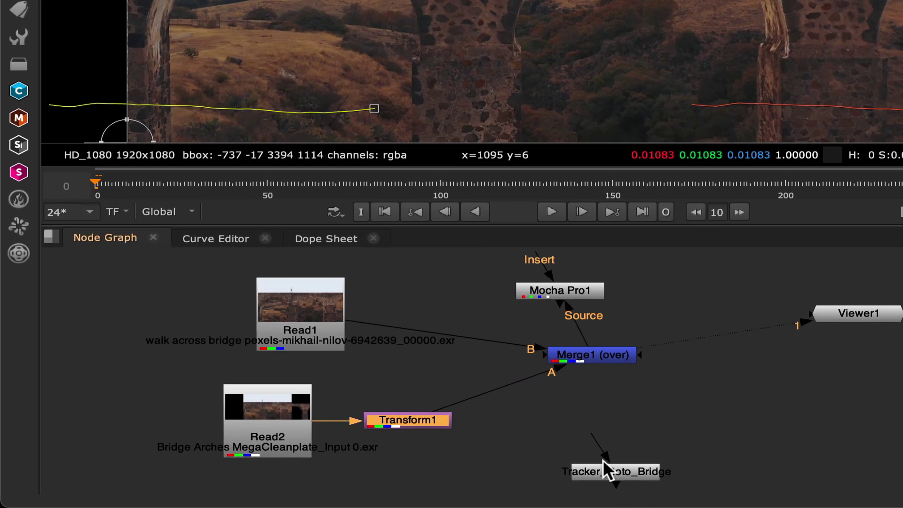
- Insert the Tracker_Roto_Bridge node between Transform1 and Merge1, and straighten the layout of the surrounding nodes
{"action": "left_click_drag", "start_coordinate": [568, 471], "coordinate": [575, 423]}
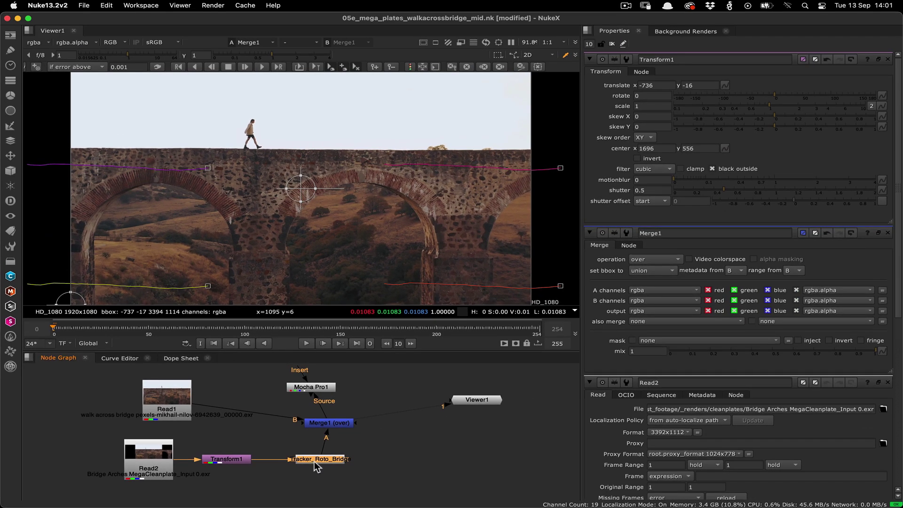
{"action": "left_click_drag", "start_coordinate": [316, 465], "coordinate": [324, 466]}
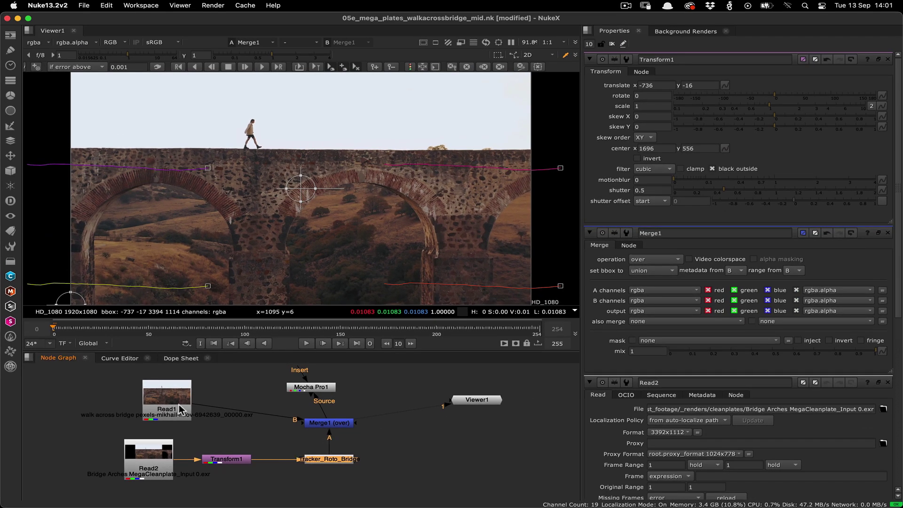
{"action": "left_click_drag", "start_coordinate": [180, 410], "coordinate": [164, 419]}
{"action": "left_click_drag", "start_coordinate": [326, 422], "coordinate": [347, 377]}
{"action": "left_click_drag", "start_coordinate": [484, 401], "coordinate": [510, 417]}
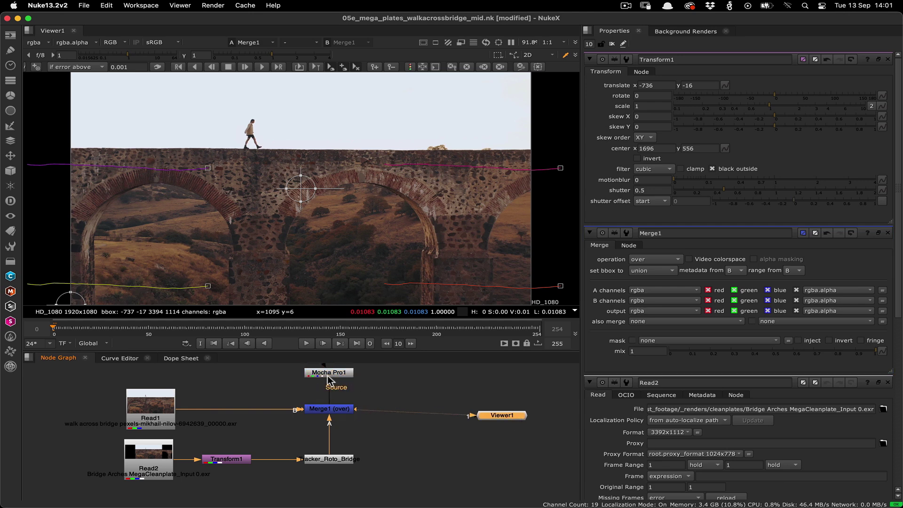
- Connect the Mocha Pro node's source to Read1 instead of the merge, and launch Mocha Pro from its properties
{"action": "left_click_drag", "start_coordinate": [327, 374], "coordinate": [254, 372]}
{"action": "left_click", "coordinate": [342, 409]}
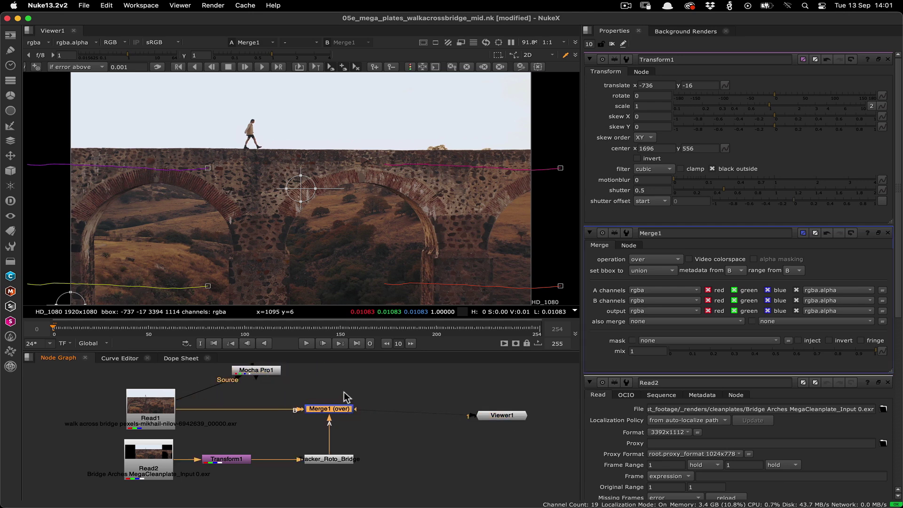
{"action": "double_click", "coordinate": [253, 373]}
{"action": "left_click", "coordinate": [699, 94]}
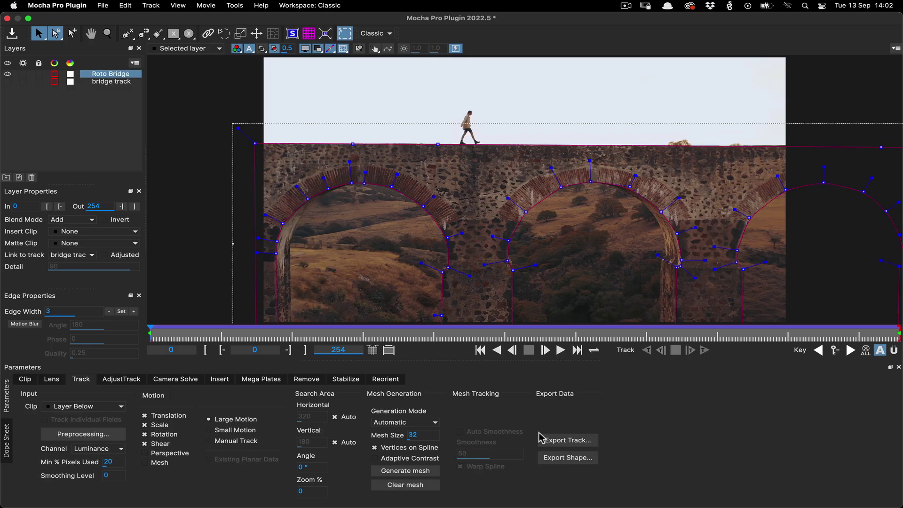
- Copy the Roto Bridge shape to the clipboard in Nuke v6.2+ Roto [Transform & Shape] format and close Mocha Pro without saving
{"action": "left_click", "coordinate": [549, 457]}
{"action": "left_click", "coordinate": [425, 246]}
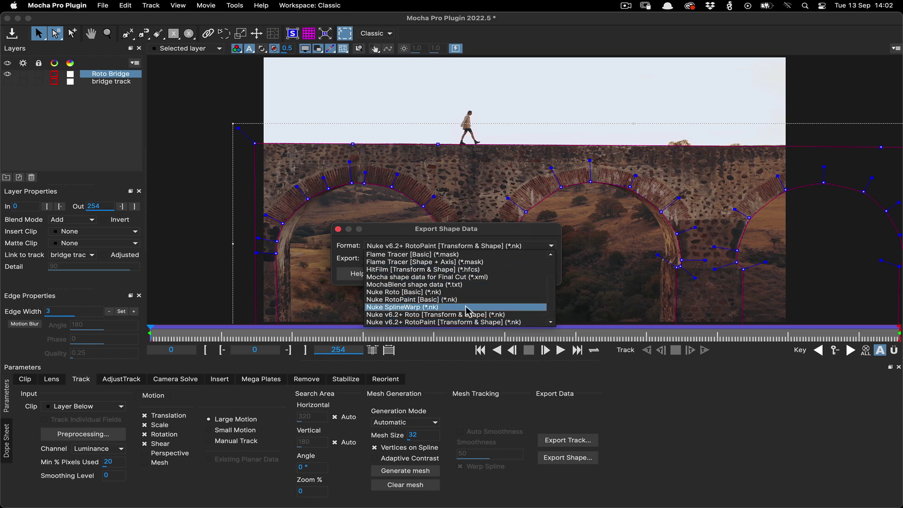
{"action": "left_click", "coordinate": [451, 314]}
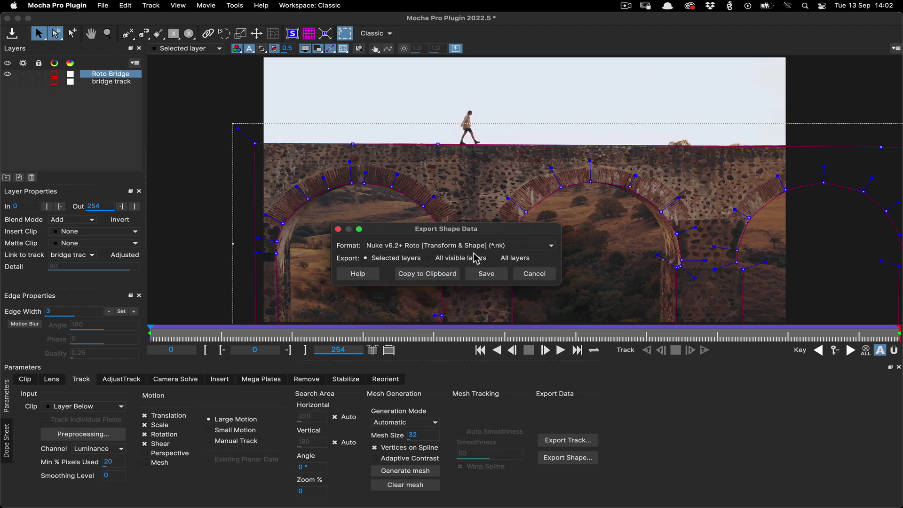
{"action": "left_click", "coordinate": [431, 275]}
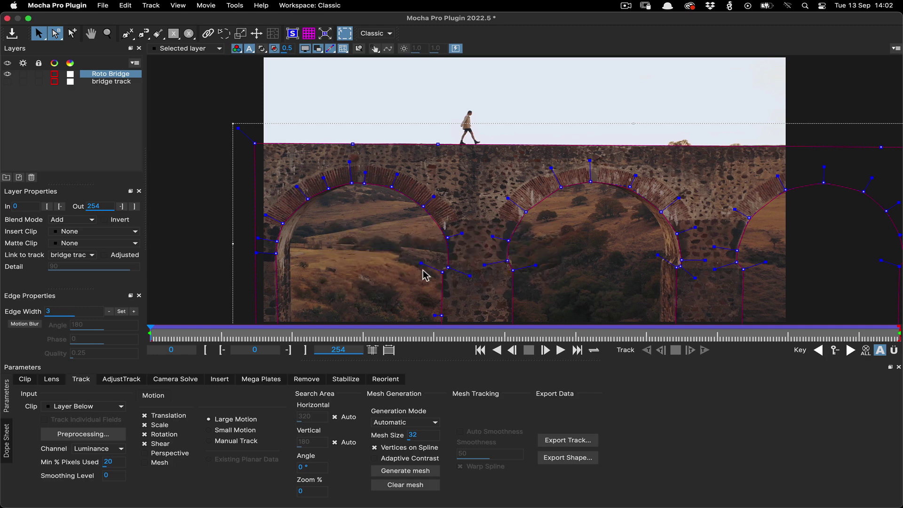
{"action": "left_click", "coordinate": [7, 18]}
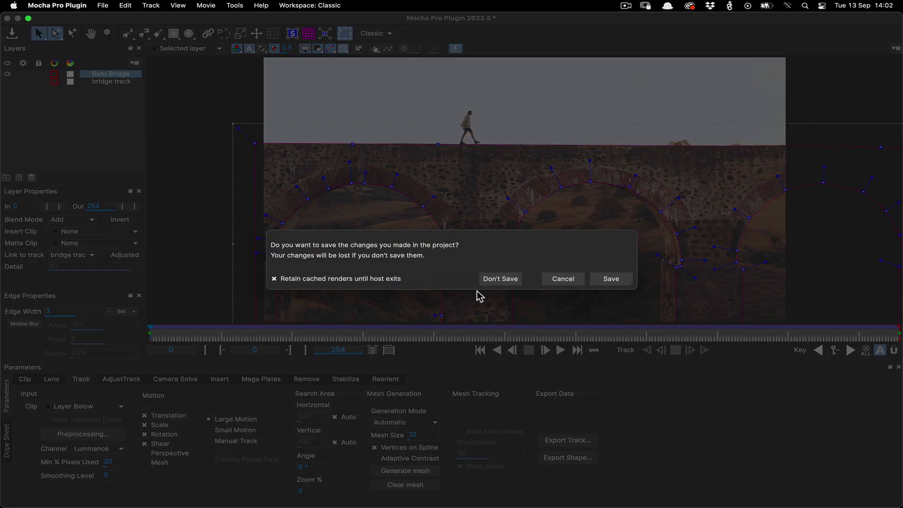
{"action": "left_click", "coordinate": [499, 282]}
- Paste the exported Roto_Roto_Bridge node above Merge1, connect it to the merge's mask input, and show Merge1 in the viewer
{"action": "left_click", "coordinate": [323, 374]}
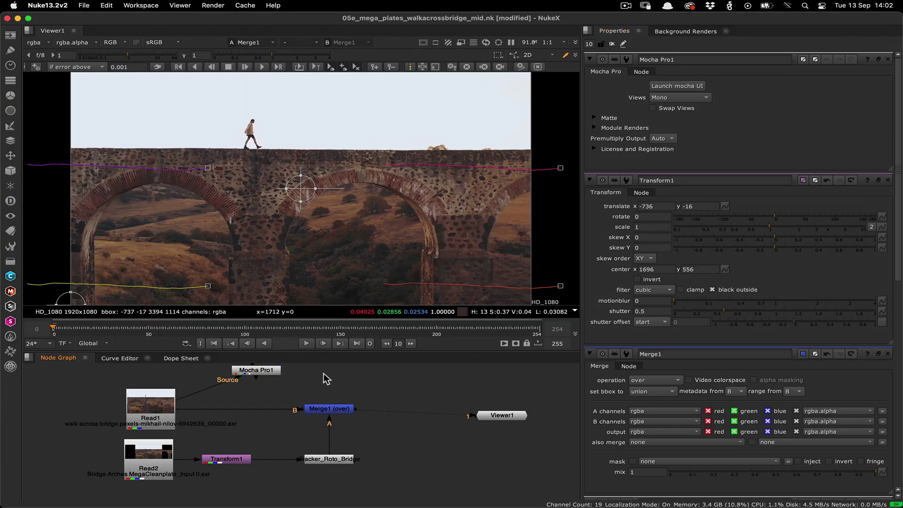
{"action": "key", "text": "ctrl+v"}
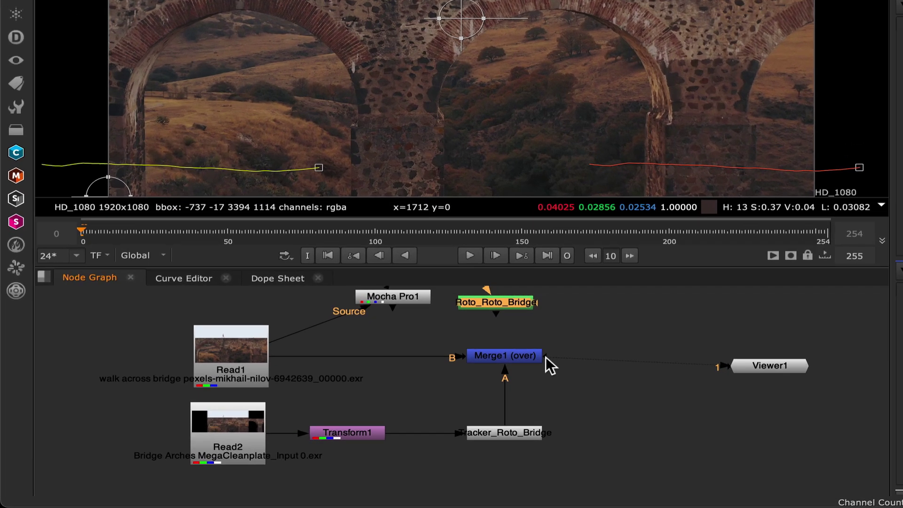
{"action": "left_click_drag", "start_coordinate": [546, 356], "coordinate": [552, 382]}
{"action": "left_click_drag", "start_coordinate": [662, 277], "coordinate": [588, 270]}
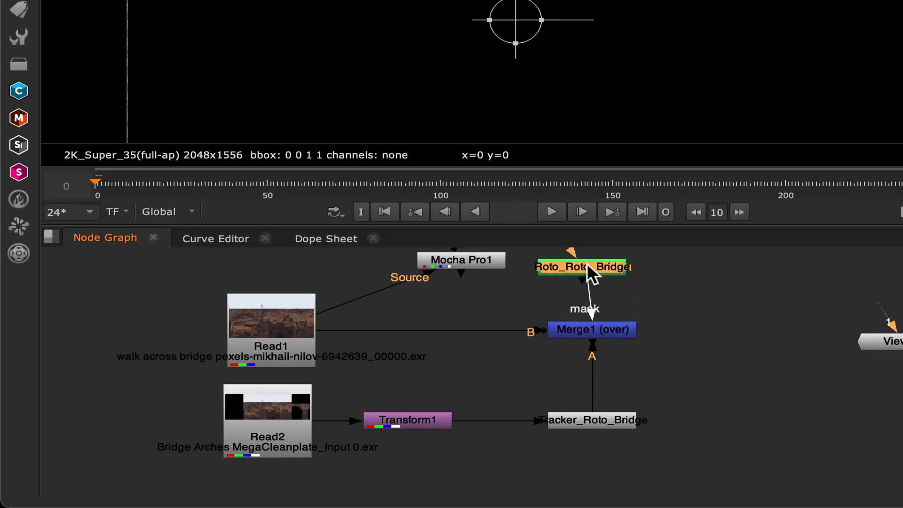
{"action": "left_click_drag", "start_coordinate": [877, 324], "coordinate": [619, 332]}
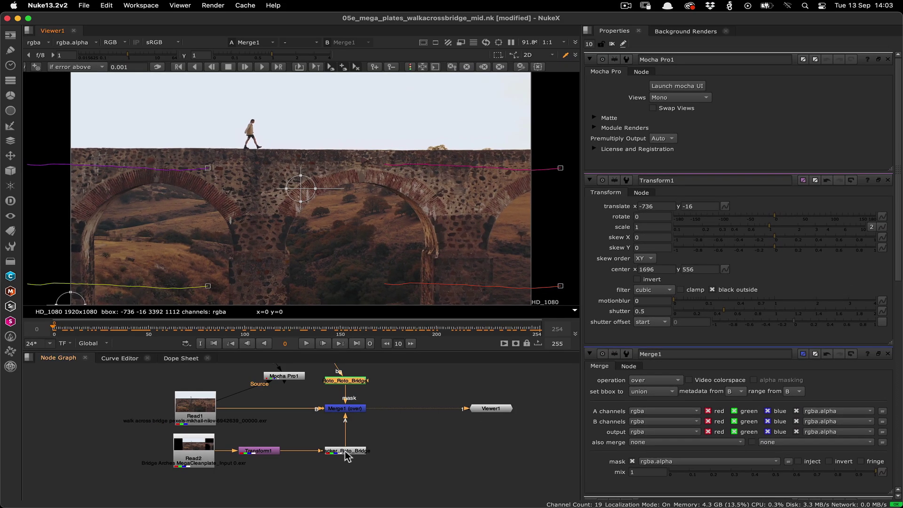
- Set the transform of Tracker_Roto_Bridge to match-move 1-pt, scrub the result briefly, and return to frame 0
{"action": "double_click", "coordinate": [345, 451]}
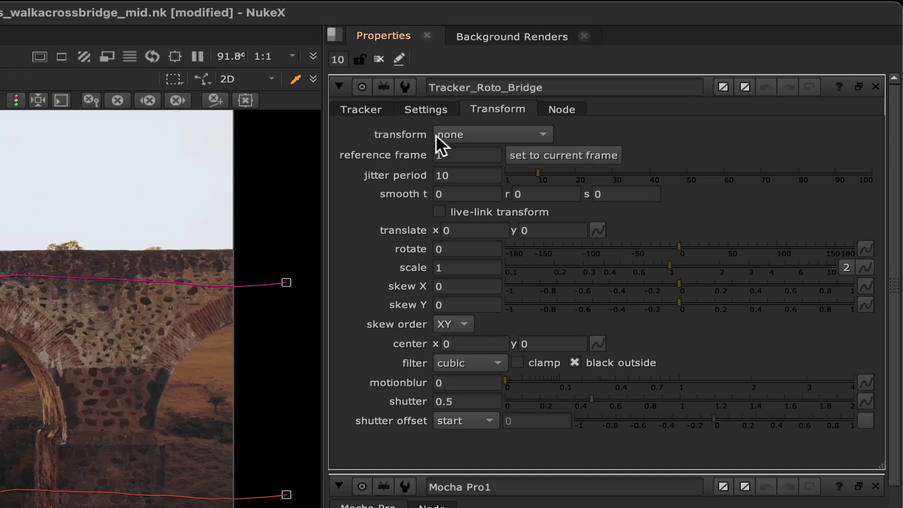
{"action": "left_click", "coordinate": [489, 134]}
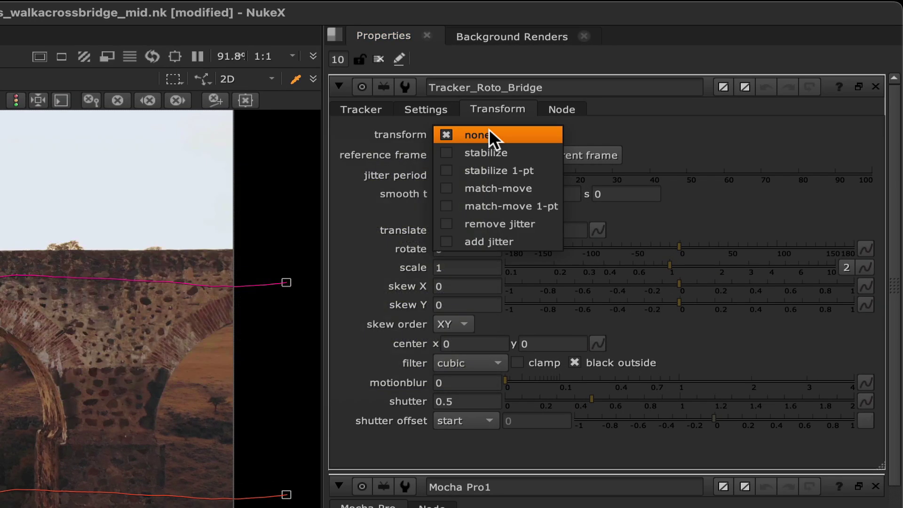
{"action": "left_click", "coordinate": [520, 206]}
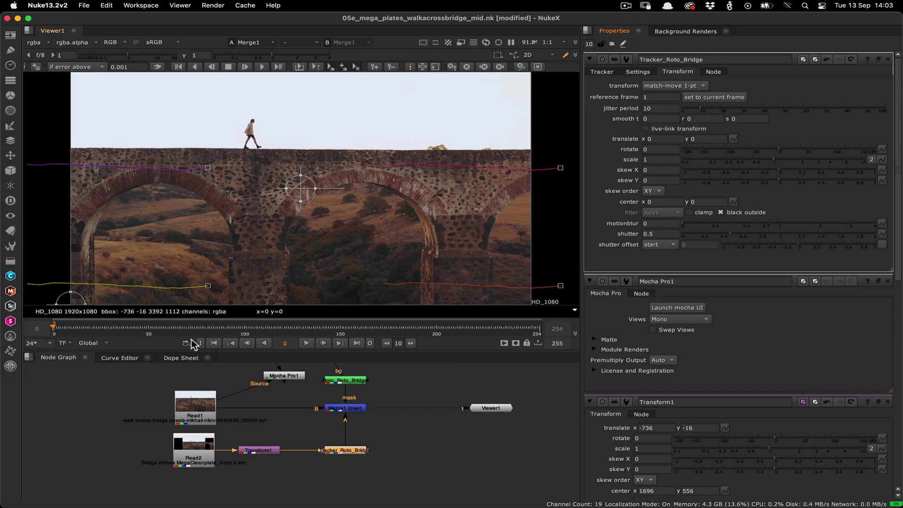
{"action": "left_click_drag", "start_coordinate": [55, 329], "coordinate": [49, 328]}
{"action": "left_click", "coordinate": [214, 343]}
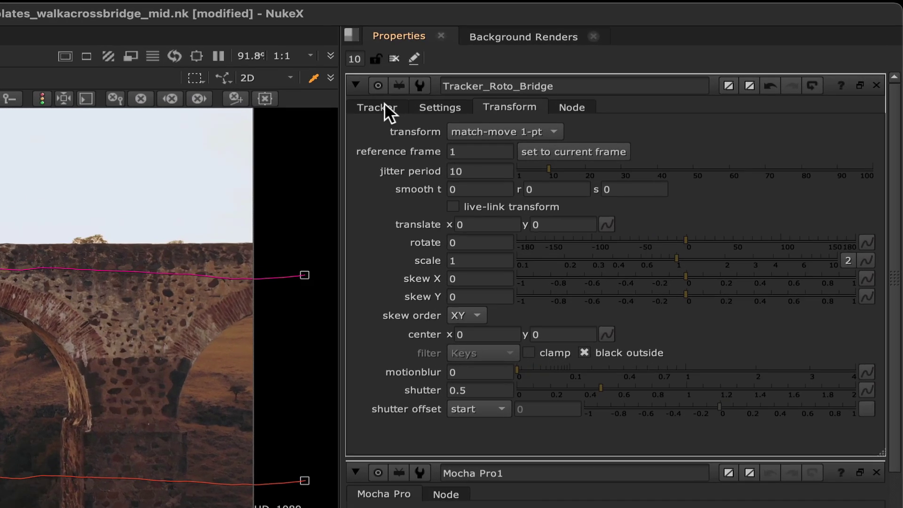
- Enable translation, rotation and scale for track 1 of Tracker_Roto_Bridge, and check the opening frames before returning to frame 0
{"action": "left_click", "coordinate": [606, 70]}
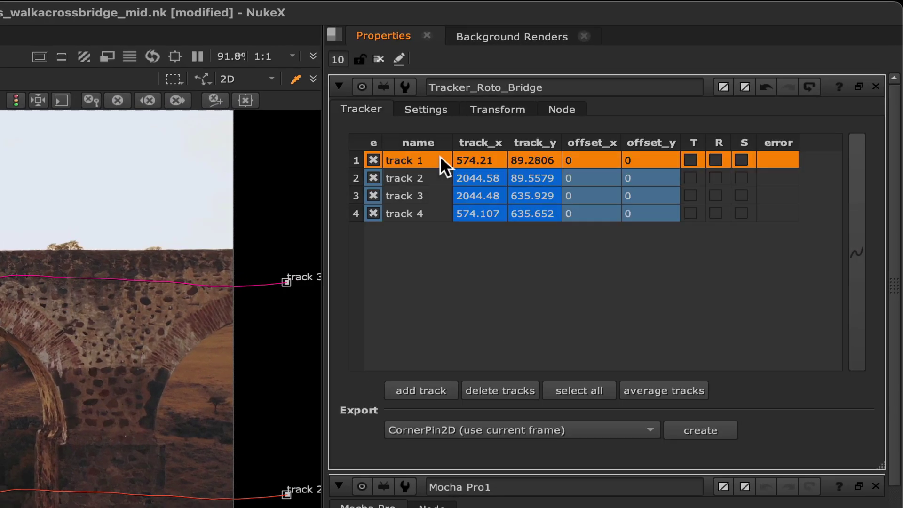
{"action": "left_click", "coordinate": [690, 160]}
{"action": "left_click", "coordinate": [742, 160]}
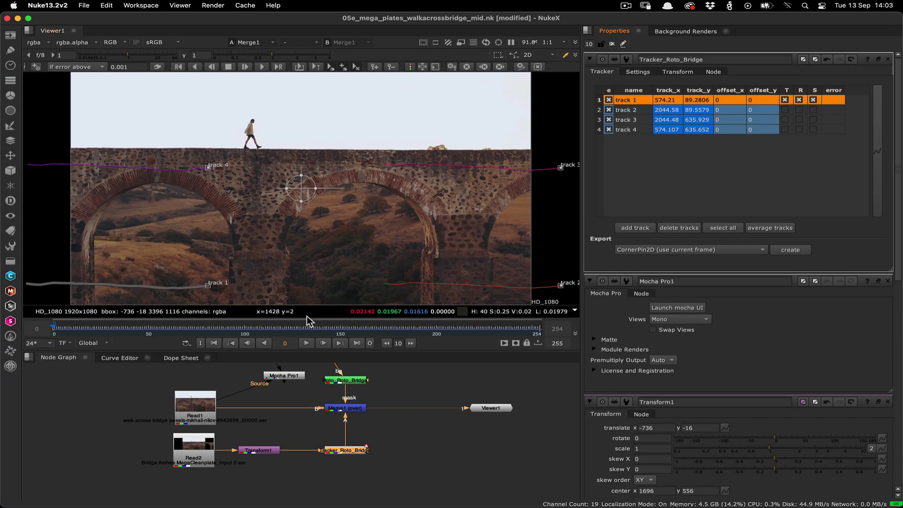
{"action": "left_click_drag", "start_coordinate": [57, 329], "coordinate": [77, 329]}
{"action": "left_click", "coordinate": [215, 343]}
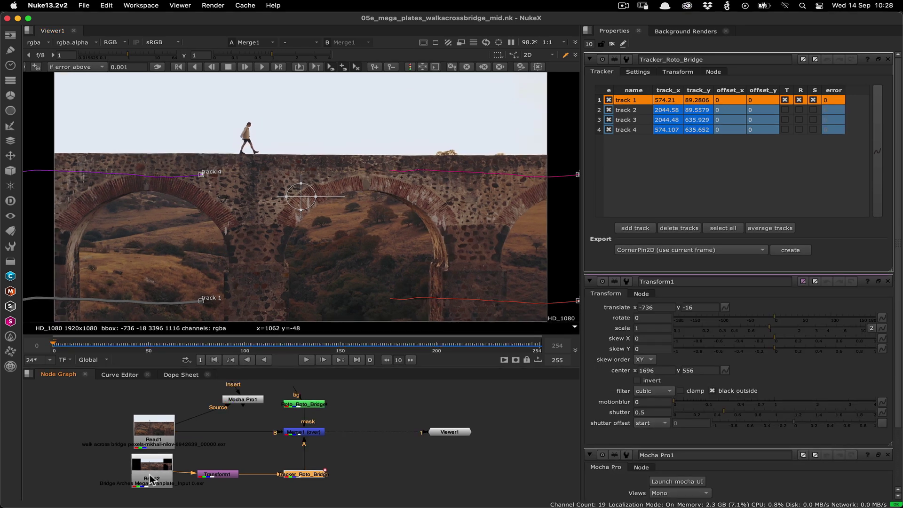
- Make room between Read2 and Transform1, and view Read2 on its own with the node properties closed
{"action": "left_click_drag", "start_coordinate": [152, 478], "coordinate": [95, 478]}
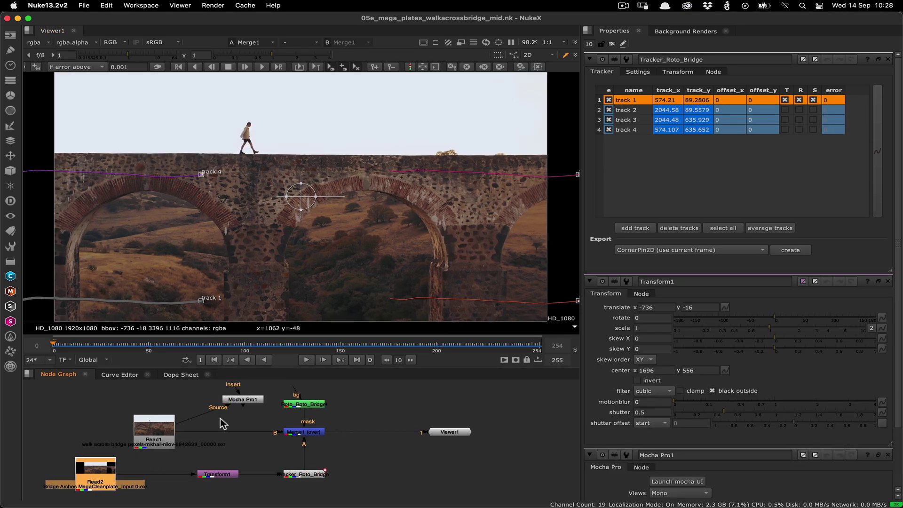
{"action": "left_click", "coordinate": [887, 59]}
{"action": "left_click", "coordinate": [887, 59]}
{"action": "left_click", "coordinate": [887, 59]}
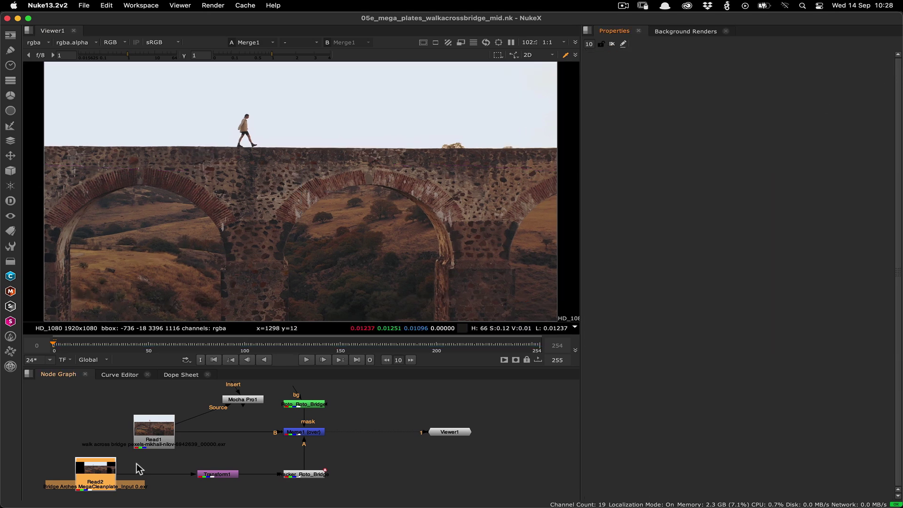
{"action": "key", "text": "1"}
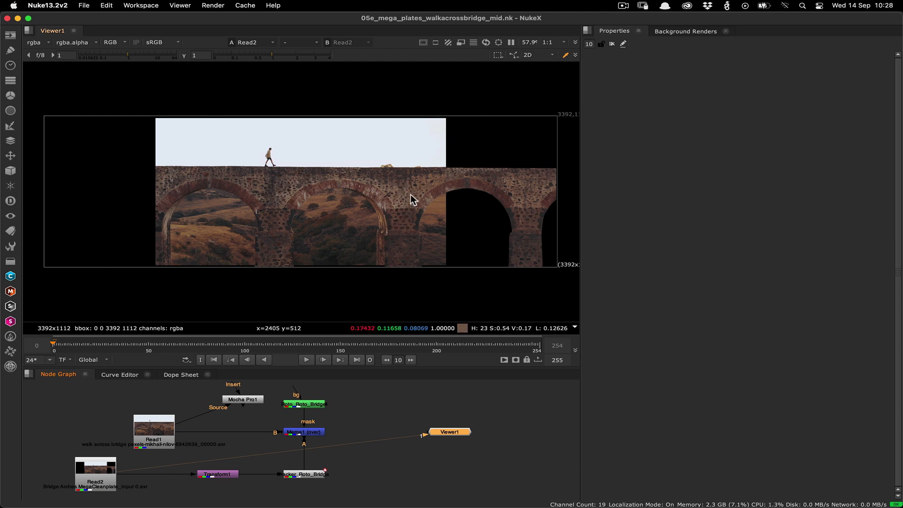
- Add a RotoPaint node after Read2 and place it in line between Read2 and Transform1
{"action": "left_click", "coordinate": [107, 476]}
{"action": "key", "text": "Tab"}
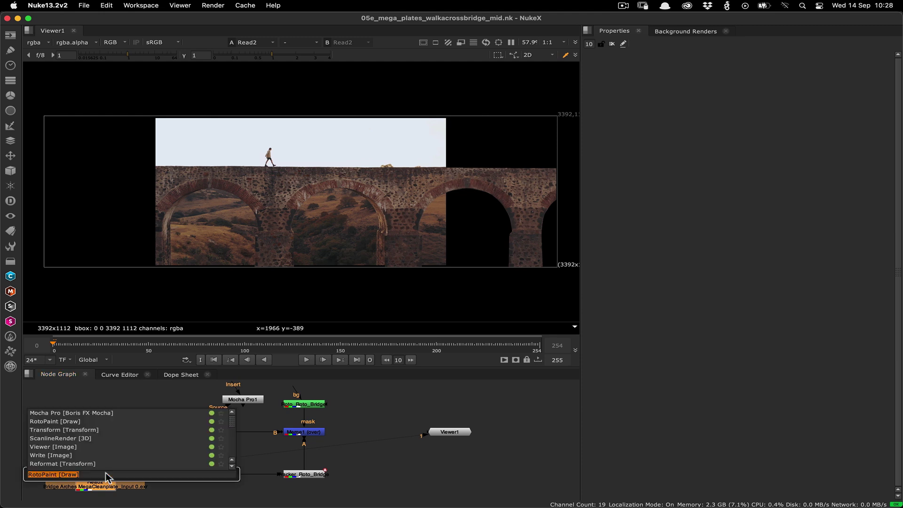
{"action": "type", "text": "roto"}
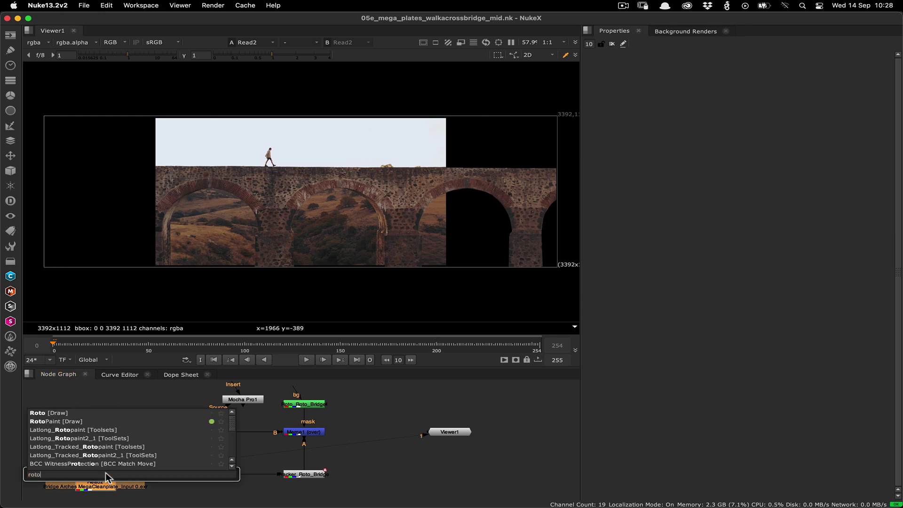
{"action": "left_click", "coordinate": [81, 421]}
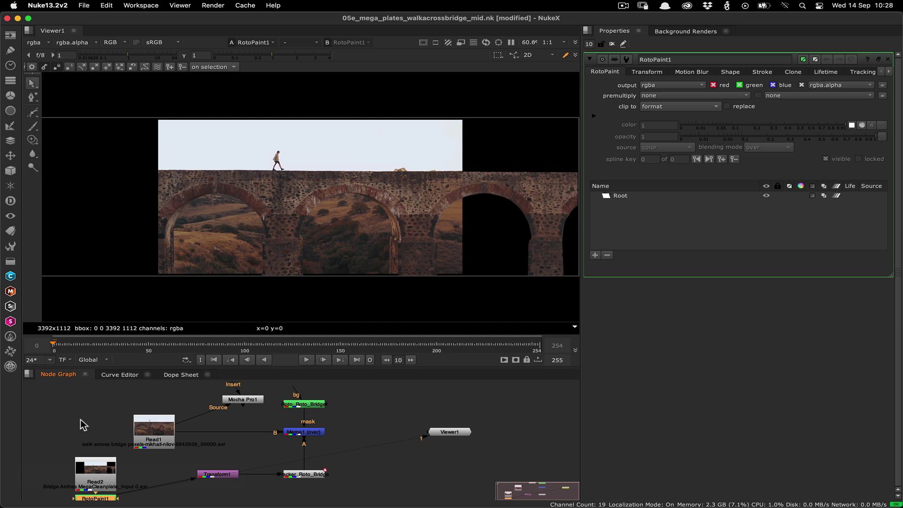
{"action": "left_click_drag", "start_coordinate": [101, 503], "coordinate": [161, 477]}
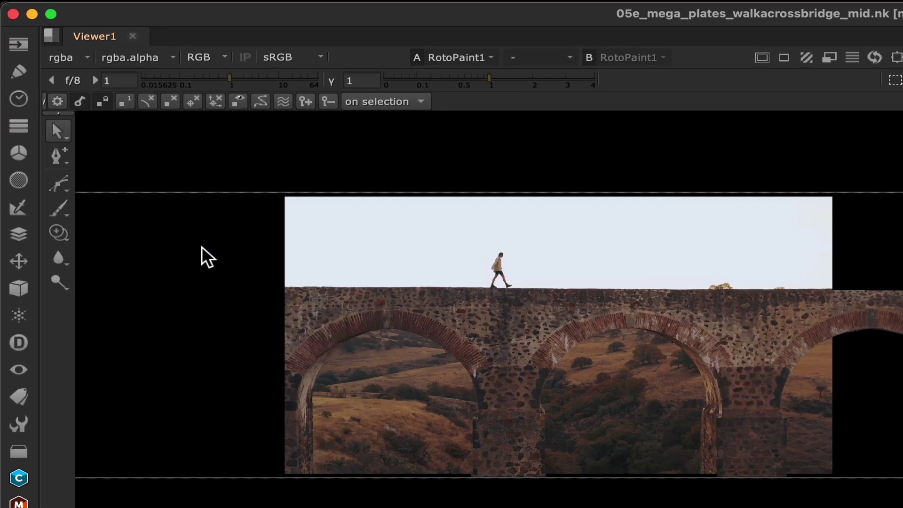
- Clone stone texture from the original bridge section over the upper wall towards the extended end of the mega plate
{"action": "left_click", "coordinate": [58, 233]}
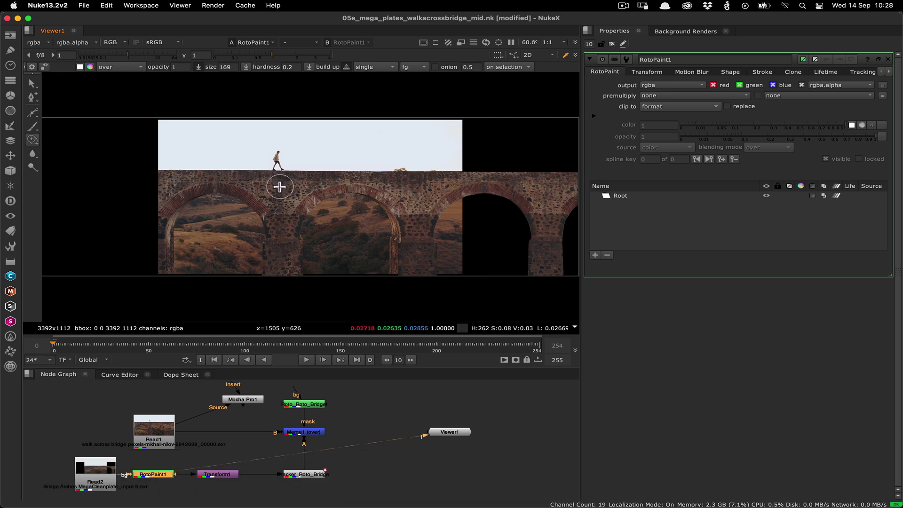
{"action": "key", "text": "super"}
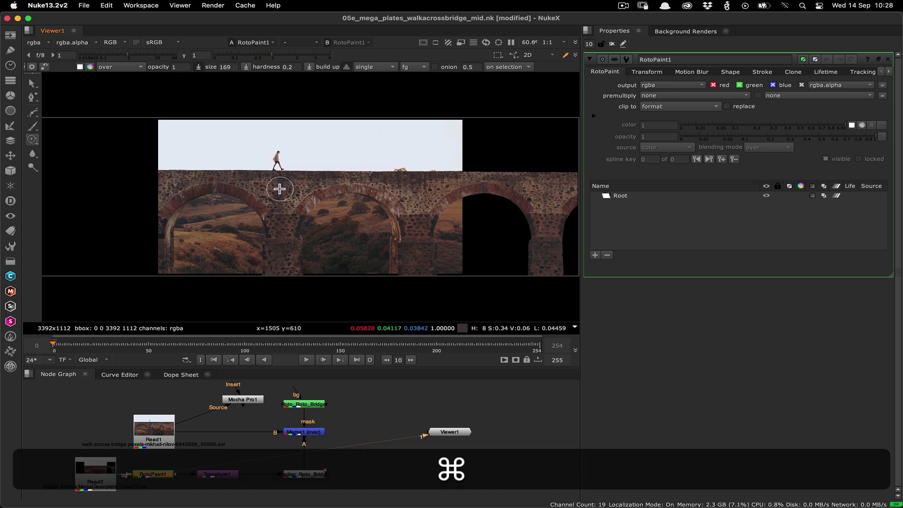
{"action": "left_click_drag", "start_coordinate": [281, 188], "coordinate": [421, 186]}
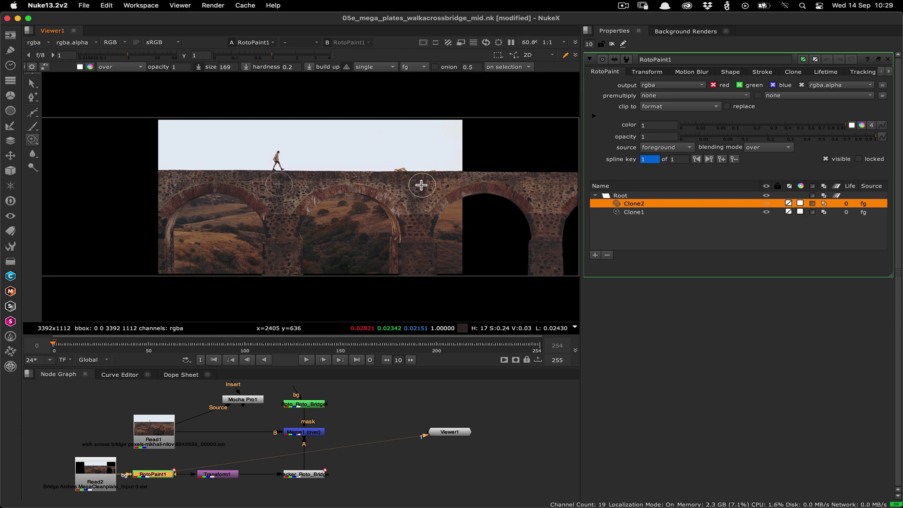
{"action": "left_click_drag", "start_coordinate": [549, 184], "coordinate": [548, 211]}
{"action": "left_click_drag", "start_coordinate": [493, 185], "coordinate": [324, 182]}
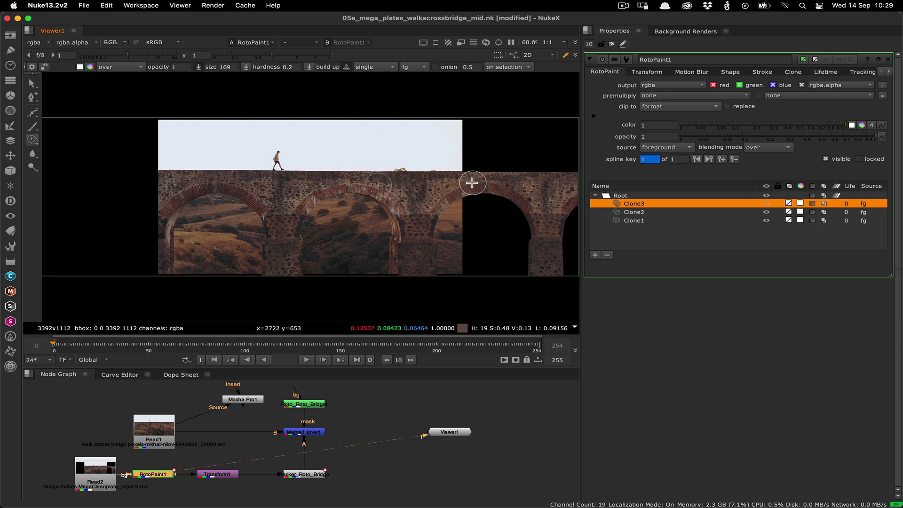
{"action": "left_click_drag", "start_coordinate": [474, 175], "coordinate": [507, 169]}
{"action": "left_click_drag", "start_coordinate": [307, 181], "coordinate": [447, 179]}
{"action": "left_click_drag", "start_coordinate": [557, 177], "coordinate": [561, 177]}
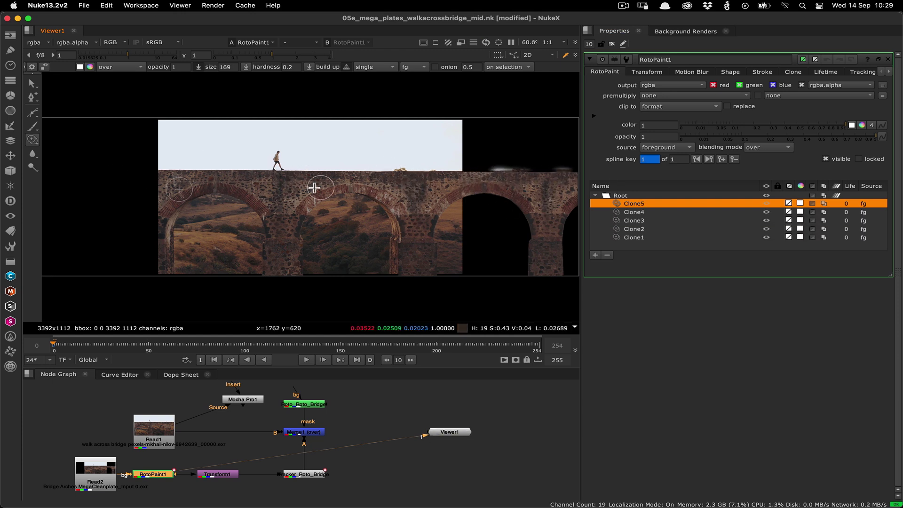
{"action": "left_click_drag", "start_coordinate": [319, 188], "coordinate": [499, 184]}
{"action": "left_click_drag", "start_coordinate": [549, 181], "coordinate": [558, 182]}
{"action": "scroll", "coordinate": [394, 284], "scroll_direction": "up", "scroll_amount": 2}
{"action": "scroll", "coordinate": [395, 239], "scroll_direction": "down", "scroll_amount": 3}
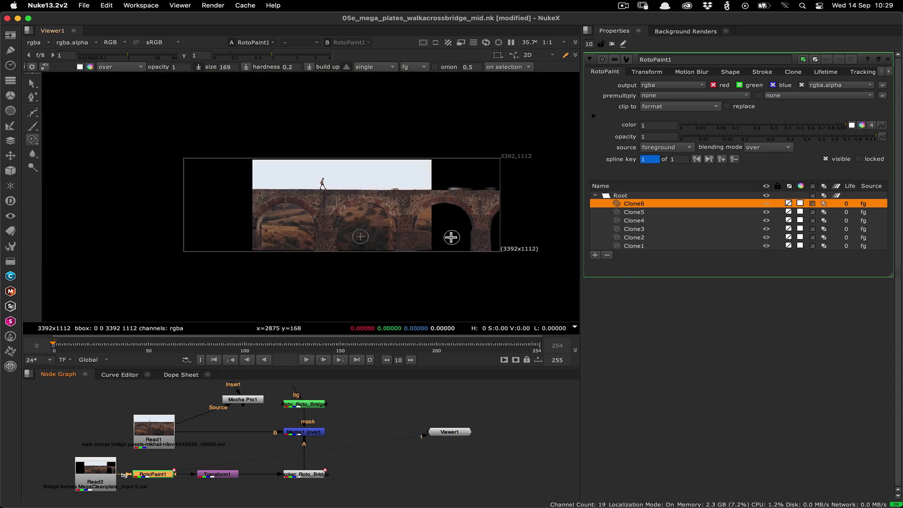
{"action": "scroll", "coordinate": [368, 216], "scroll_direction": "up", "scroll_amount": 1}
{"action": "mouse_move", "coordinate": [308, 191]}
{"action": "left_mouse_down"}
{"action": "mouse_move", "coordinate": [211, 187]}
{"action": "mouse_move", "coordinate": [210, 195]}
{"action": "left_mouse_up"}
{"action": "scroll", "coordinate": [212, 217], "scroll_direction": "up", "scroll_amount": 2}
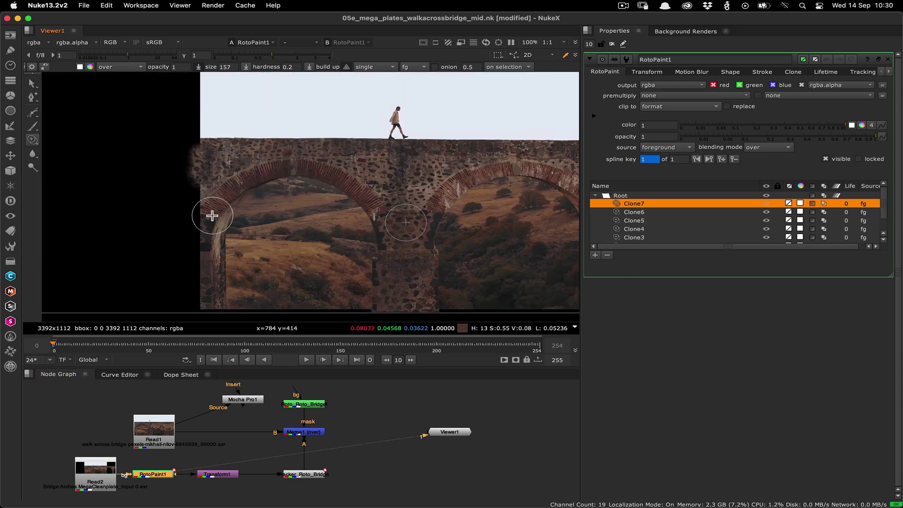
{"action": "key", "text": "super+z"}
{"action": "scroll", "coordinate": [217, 210], "scroll_direction": "down", "scroll_amount": 3}
{"action": "scroll", "coordinate": [395, 198], "scroll_direction": "up", "scroll_amount": 2}
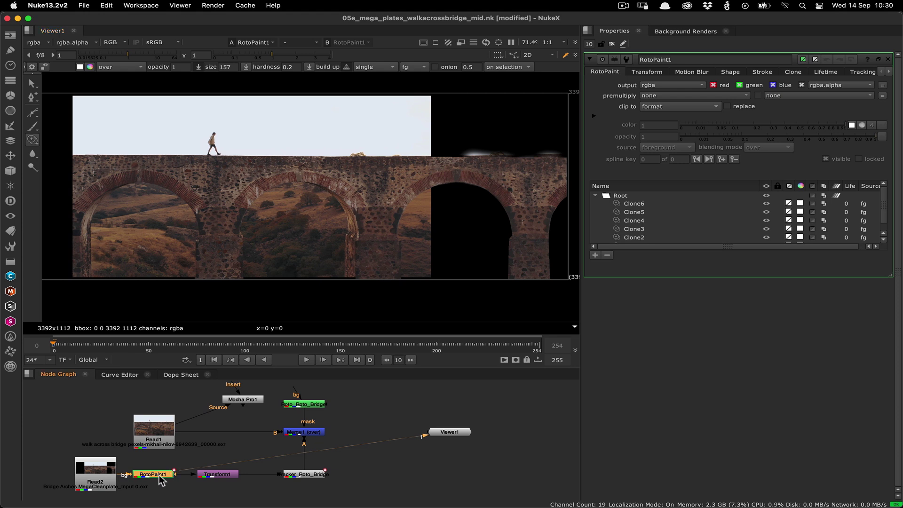
- Toggle RotoPaint1 to compare its effect, and inspect the Merge1 result over the first frames, ending on frame 0
{"action": "key", "text": "d"}
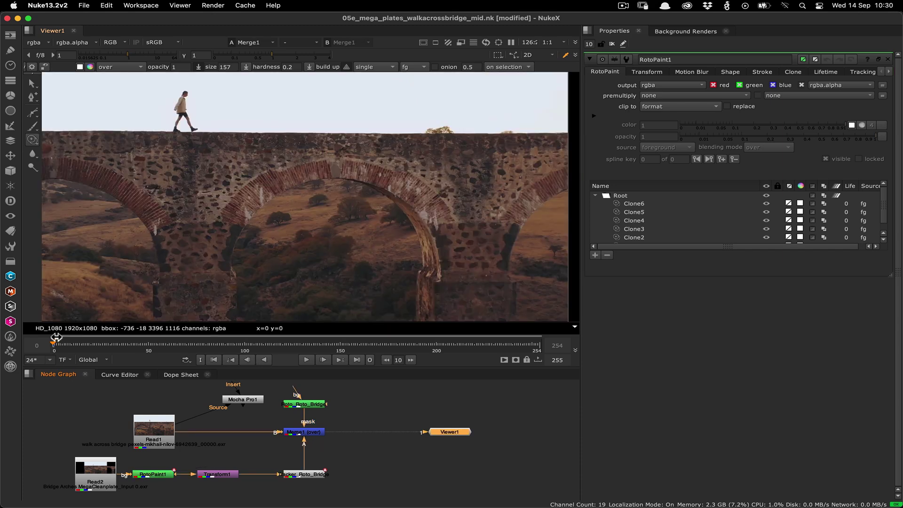
{"action": "mouse_move", "coordinate": [54, 343]}
{"action": "left_mouse_down"}
{"action": "mouse_move", "coordinate": [67, 343]}
{"action": "mouse_move", "coordinate": [51, 343]}
{"action": "left_mouse_up"}
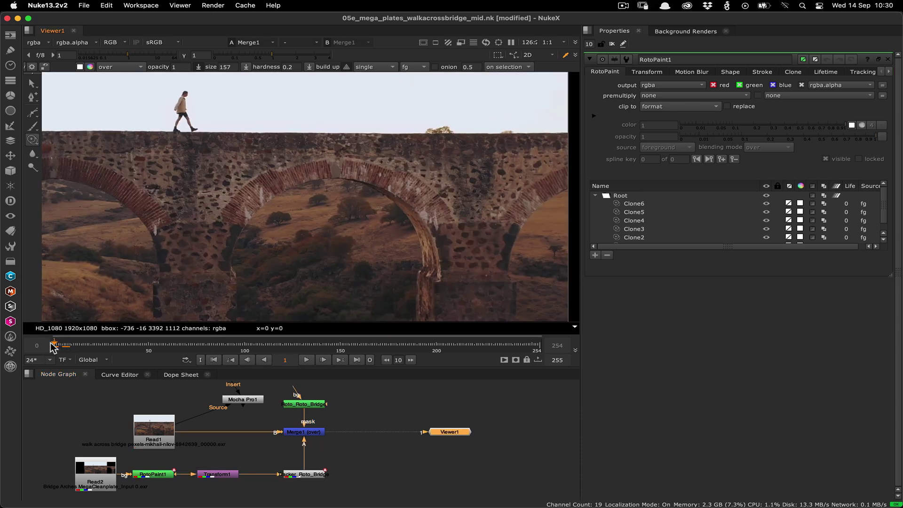
{"action": "left_click", "coordinate": [52, 347]}
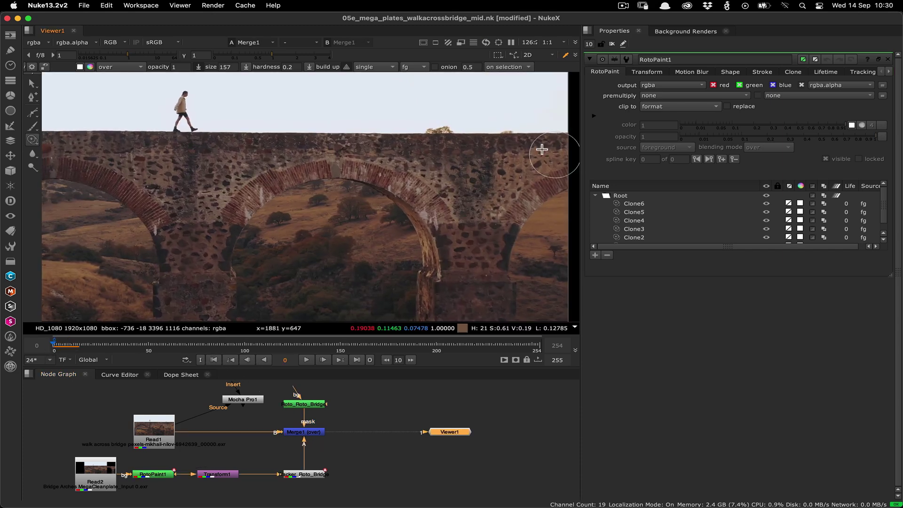
- Set the life of strokes Clone1 through Clone6 in RotoPaint1 to all frames, and play back the merged shot
{"action": "left_click", "coordinate": [155, 475]}
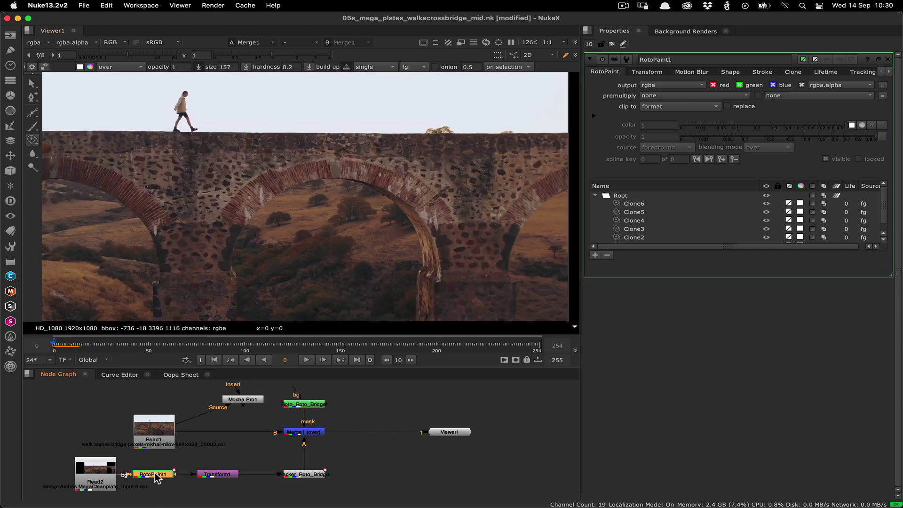
{"action": "left_click", "coordinate": [675, 203]}
{"action": "scroll", "coordinate": [675, 232], "scroll_direction": "down", "scroll_amount": 1}
{"action": "left_click", "coordinate": [689, 236], "text": "shift"}
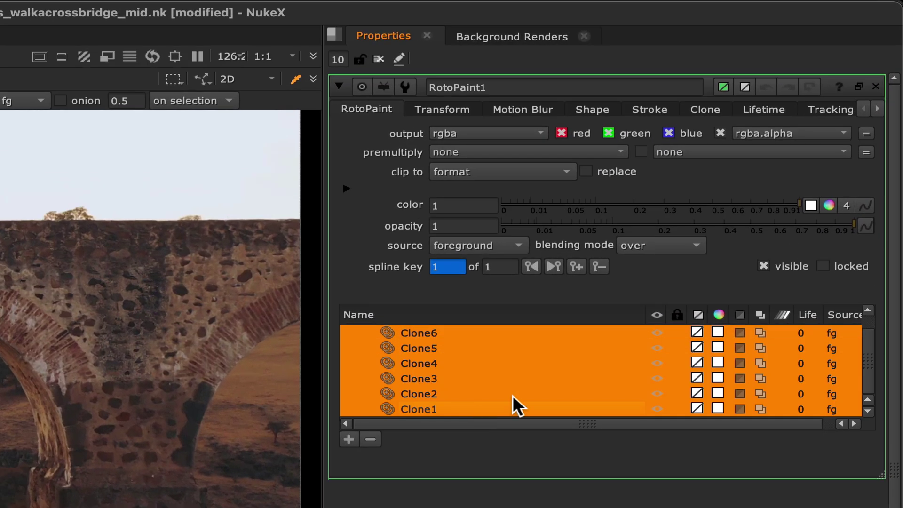
{"action": "left_click", "coordinate": [801, 334]}
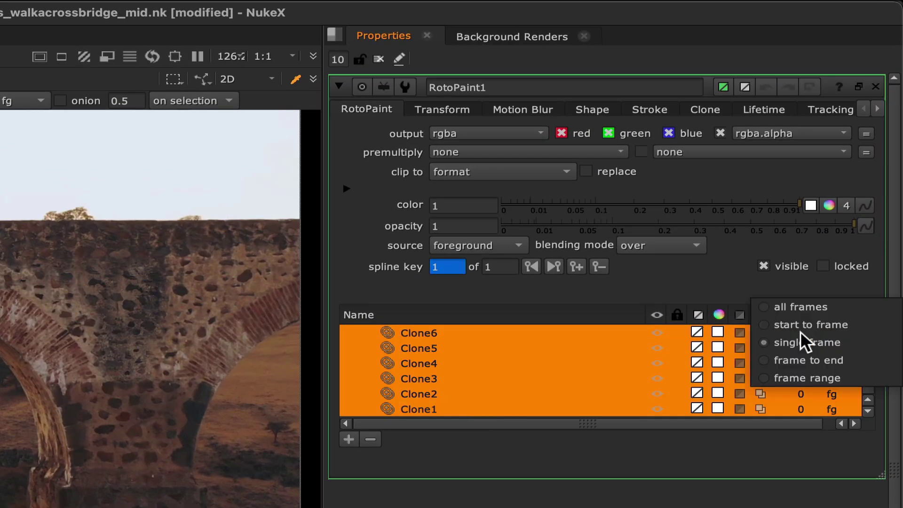
{"action": "left_click", "coordinate": [824, 315]}
{"action": "scroll", "coordinate": [41, 409], "scroll_direction": "down", "scroll_amount": 4}
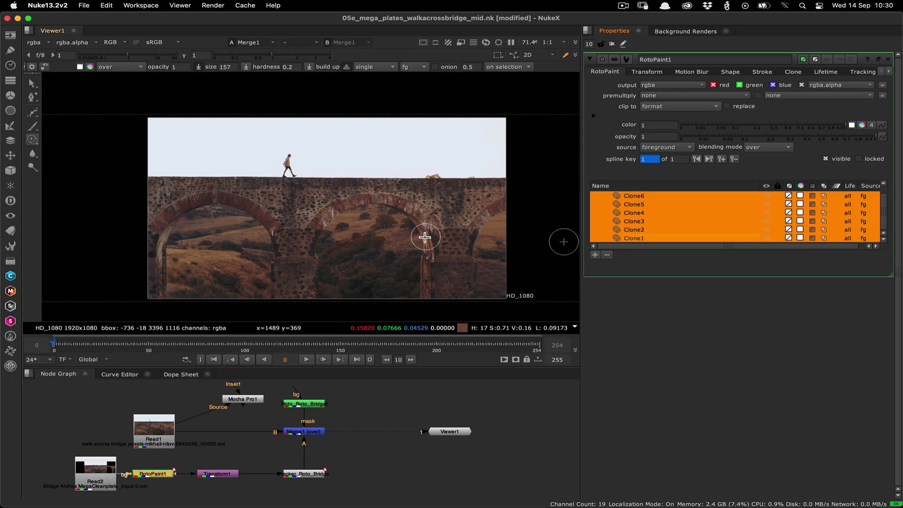
{"action": "left_click", "coordinate": [306, 360]}
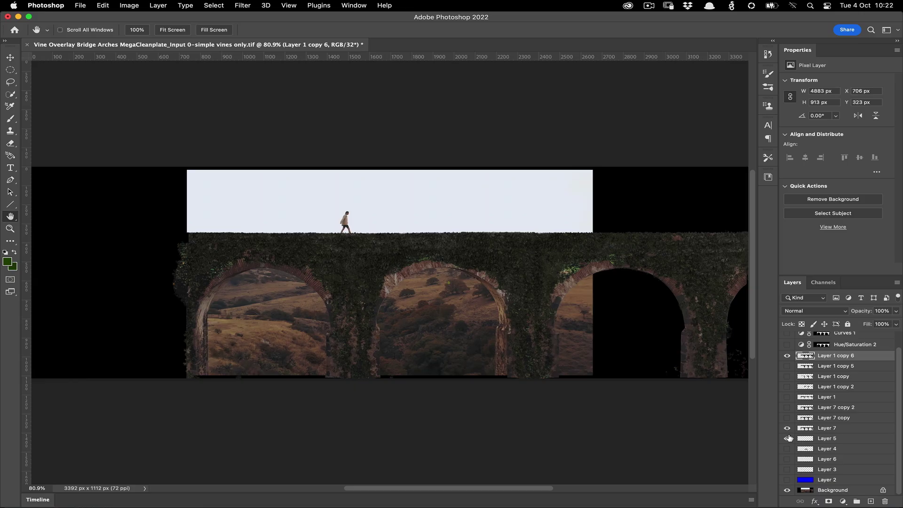
- In Photoshop, hide Layer 7 and Layer 5 of the vine overlay, and toggle Layer 1 copy 6 to compare it with the bare bridge
{"action": "left_click_drag", "start_coordinate": [788, 430], "coordinate": [789, 438]}
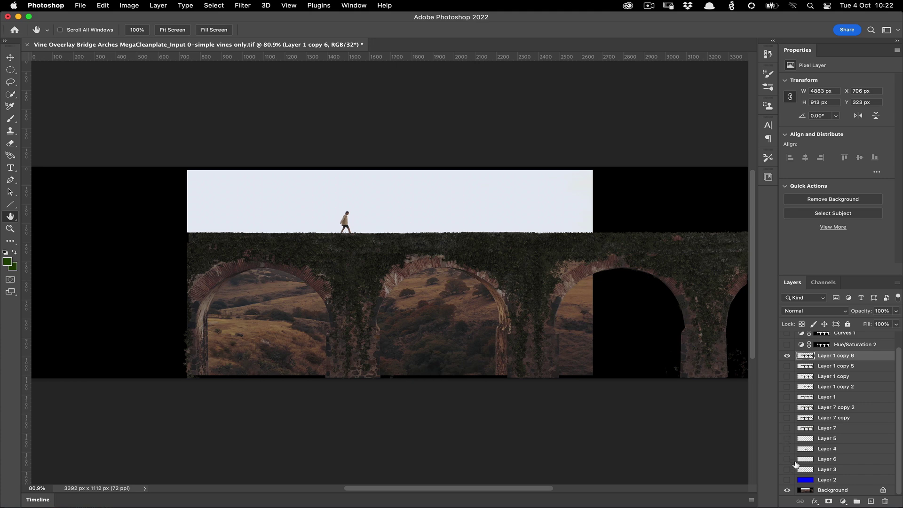
{"action": "left_click", "coordinate": [786, 360]}
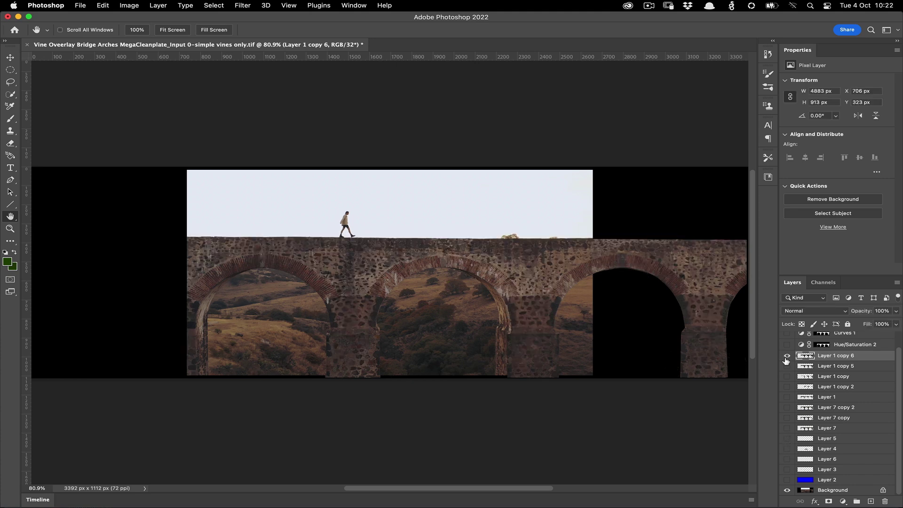
{"action": "left_click", "coordinate": [786, 359]}
{"action": "left_click", "coordinate": [786, 359]}
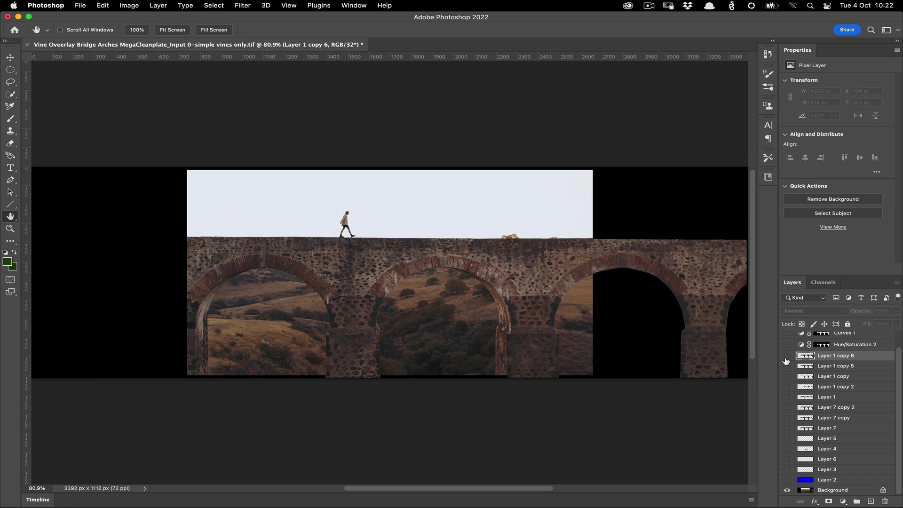
{"action": "left_click", "coordinate": [786, 359]}
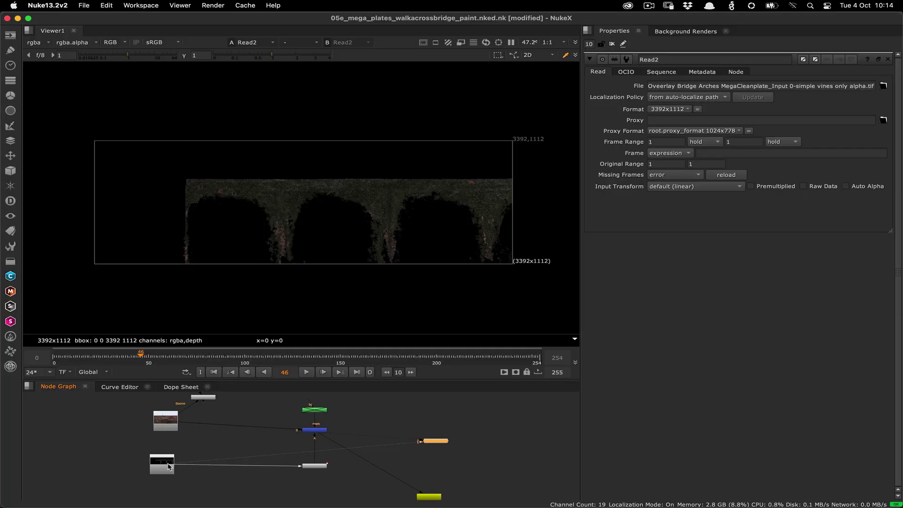
- In Nuke, place the orange and light blue nodes in line between Read2 and the tracker node, and play back the Merge1 result
{"action": "left_click", "coordinate": [308, 466], "text": "shift+super"}
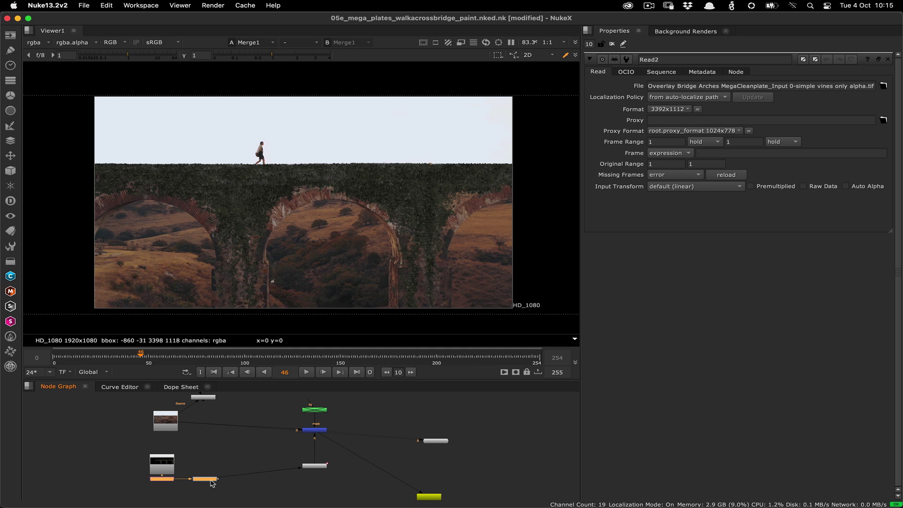
{"action": "left_click_drag", "start_coordinate": [210, 479], "coordinate": [267, 467]}
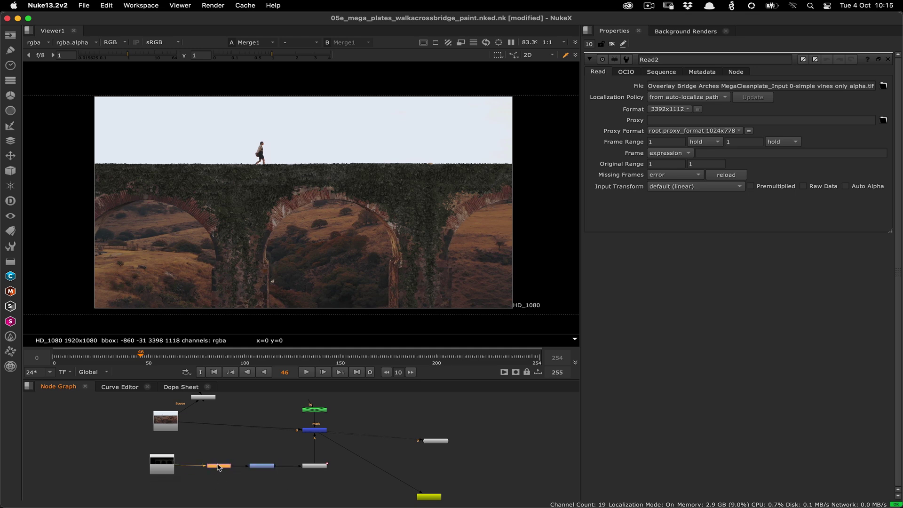
{"action": "left_click", "coordinate": [268, 467]}
{"action": "left_click", "coordinate": [218, 467]}
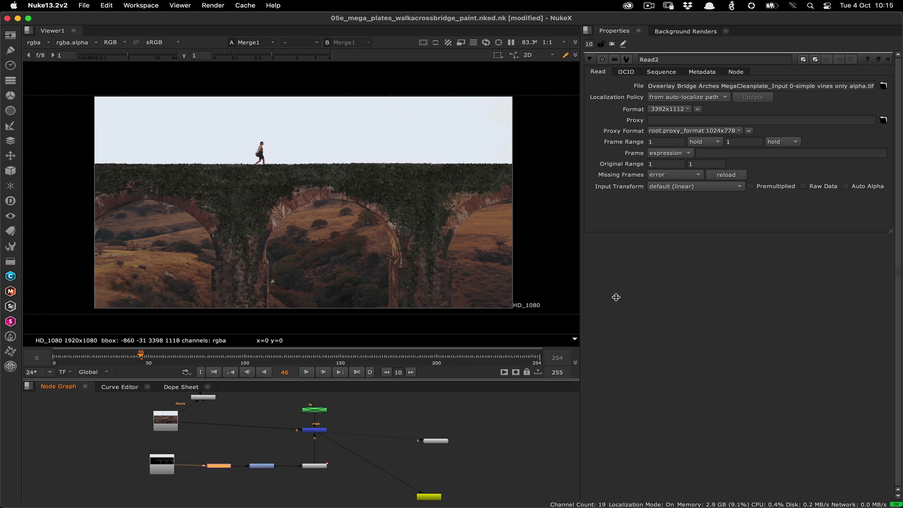
{"action": "left_click", "coordinate": [306, 372]}
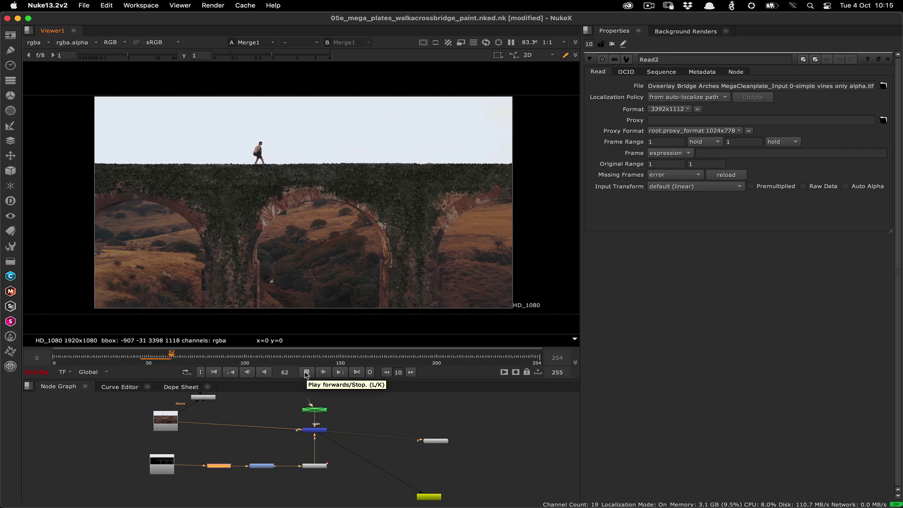